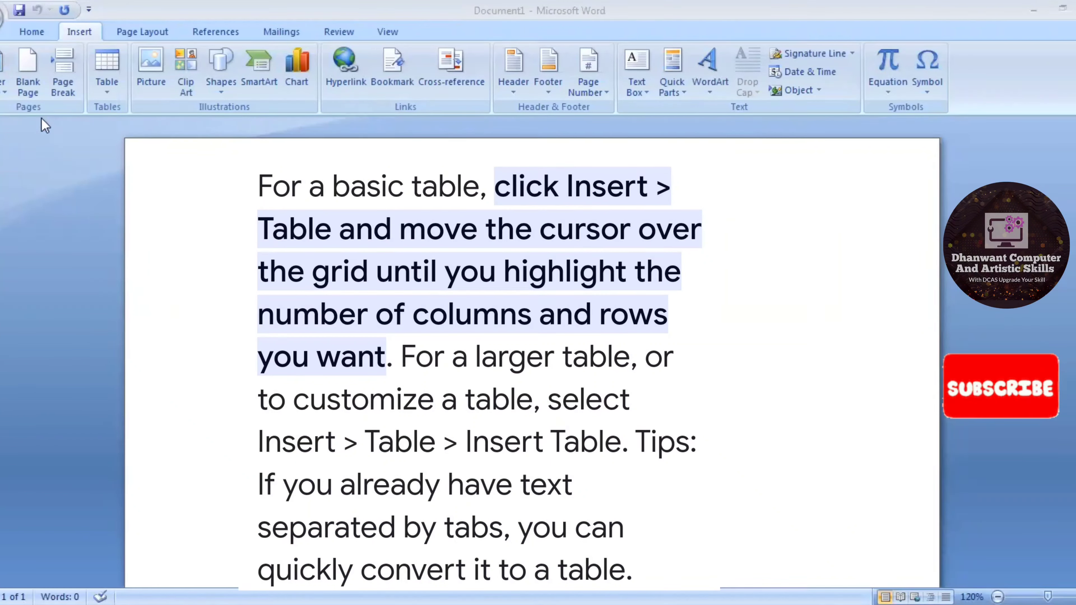
Step: Switch the ribbon to the Home tab in the blank document
{"action": "left_click", "coordinate": [36, 32]}
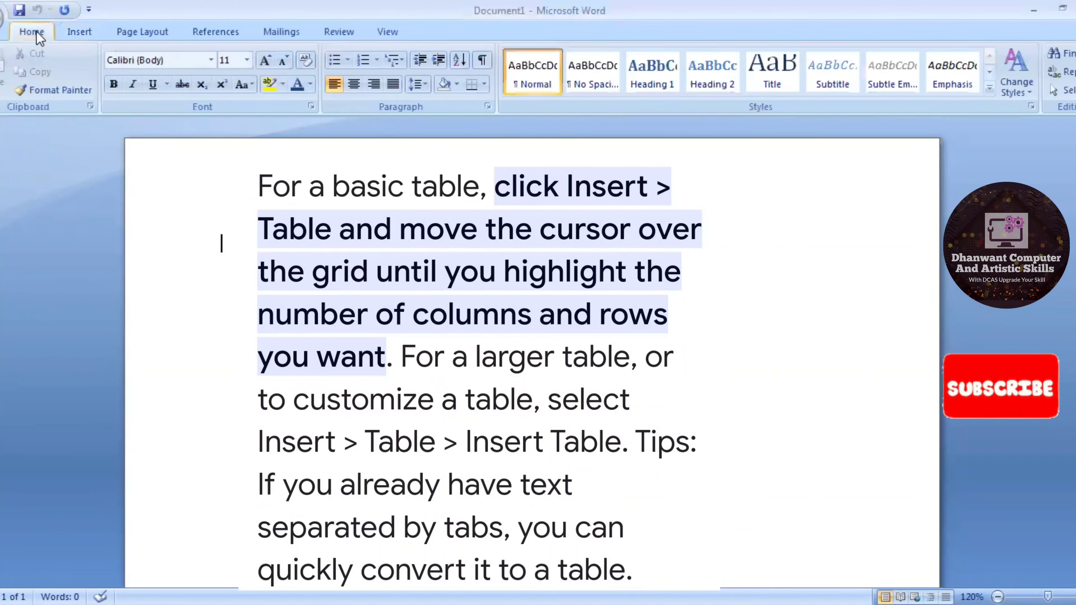
Step: Insert a 6-column by 2-row table from the Insert Table grid
{"action": "left_click", "coordinate": [86, 33]}
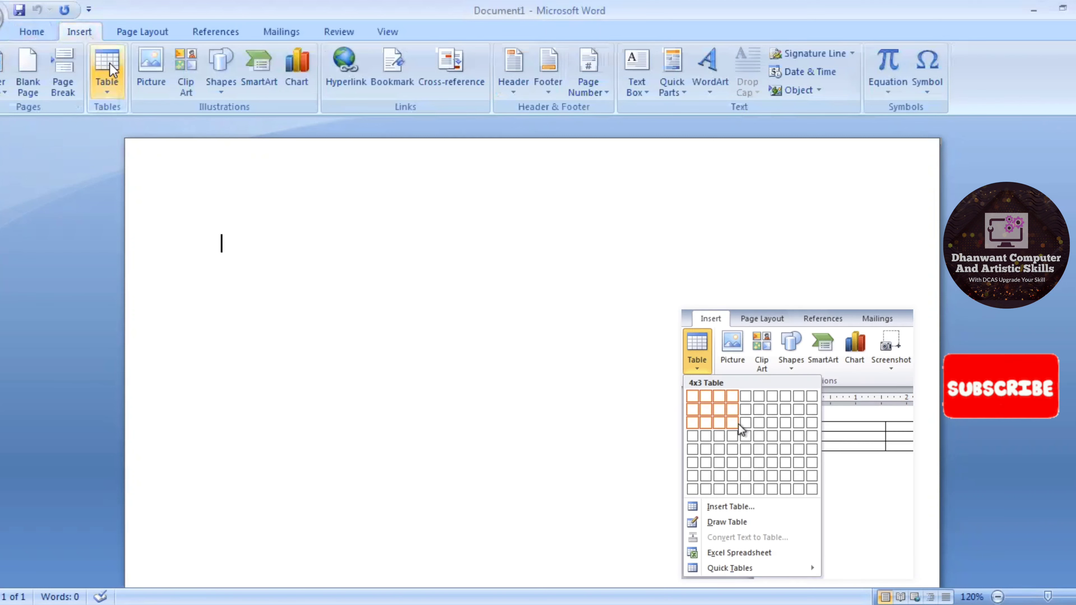
{"action": "left_click", "coordinate": [109, 75]}
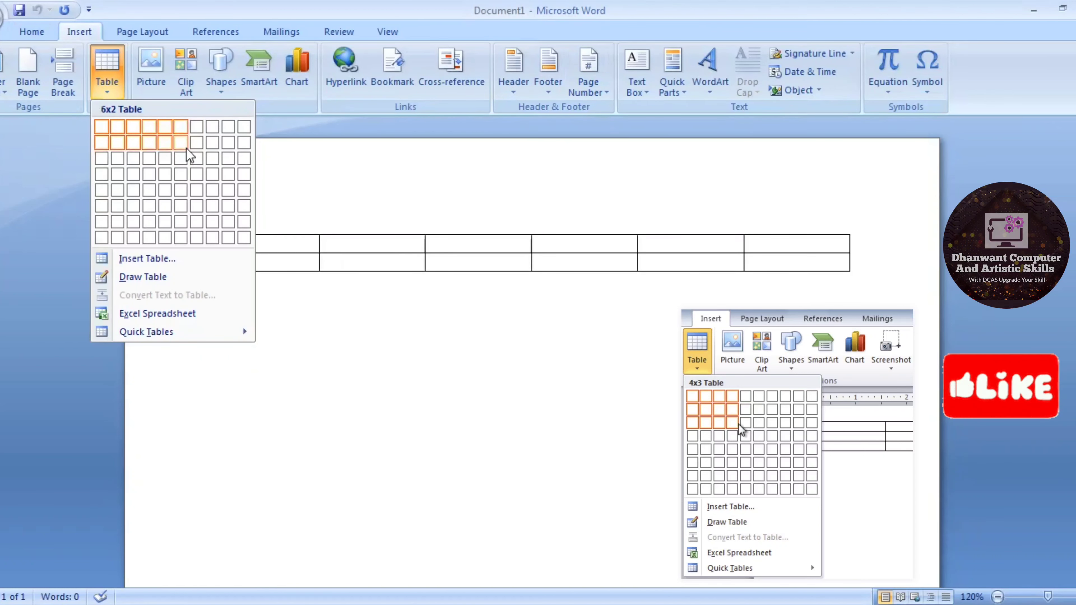
{"action": "left_click", "coordinate": [187, 149]}
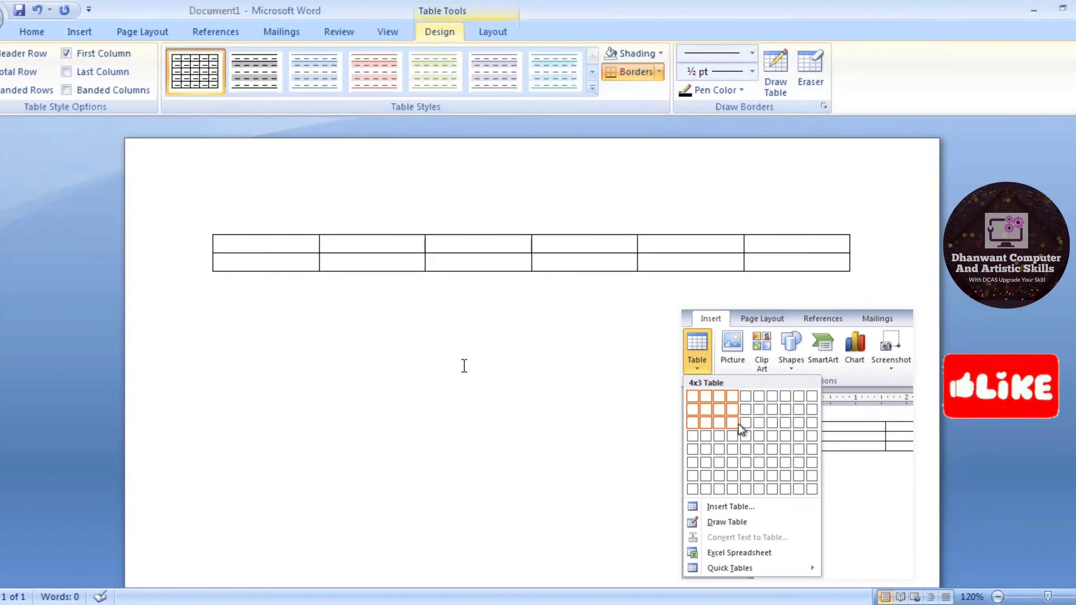
Step: Tab past the last cell of row 2 to add a third table row
{"action": "key", "text": "Tab"}
{"action": "key", "text": "Tab"}
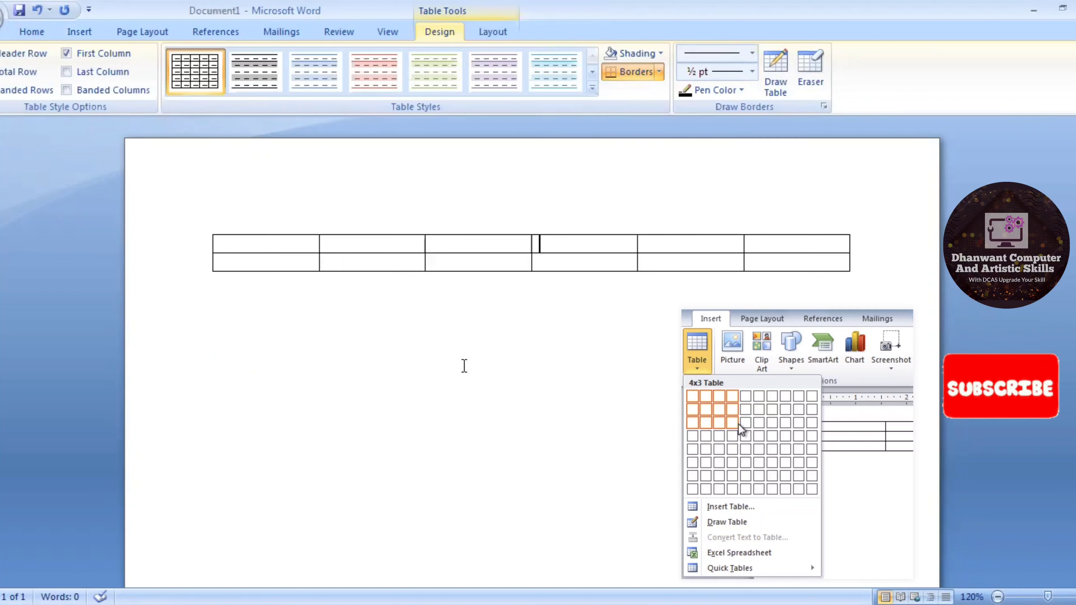
{"action": "key", "text": "Tab"}
{"action": "key", "text": "Tab"}
{"action": "key", "text": "Tab"}
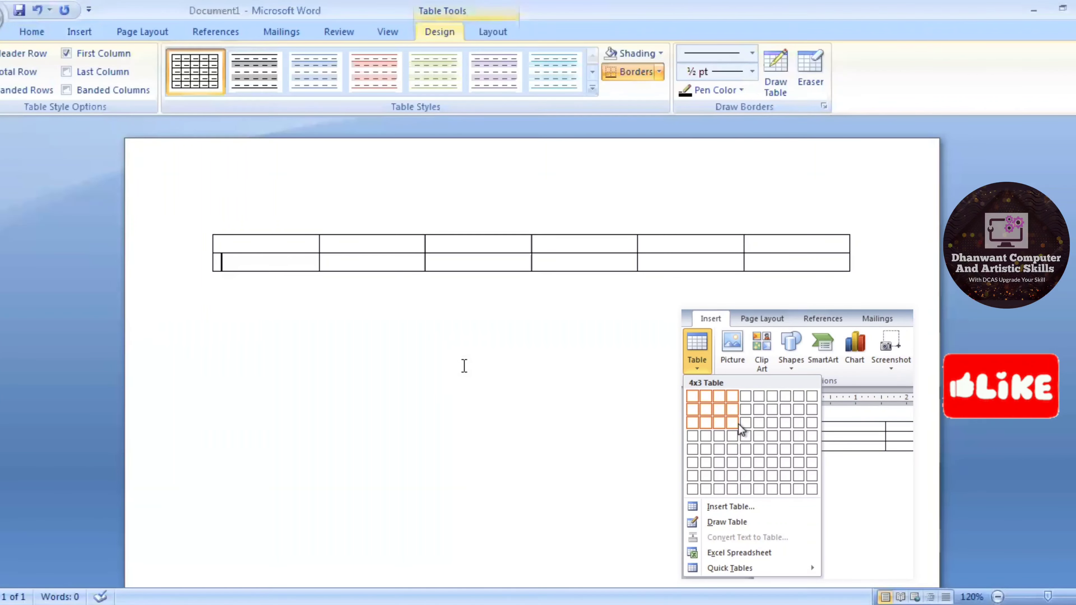
{"action": "key", "text": "Tab"}
{"action": "key", "text": "Tab"}
{"action": "key", "text": "Tab"}
{"action": "key", "text": "Tab"}
{"action": "key", "text": "Tab"}
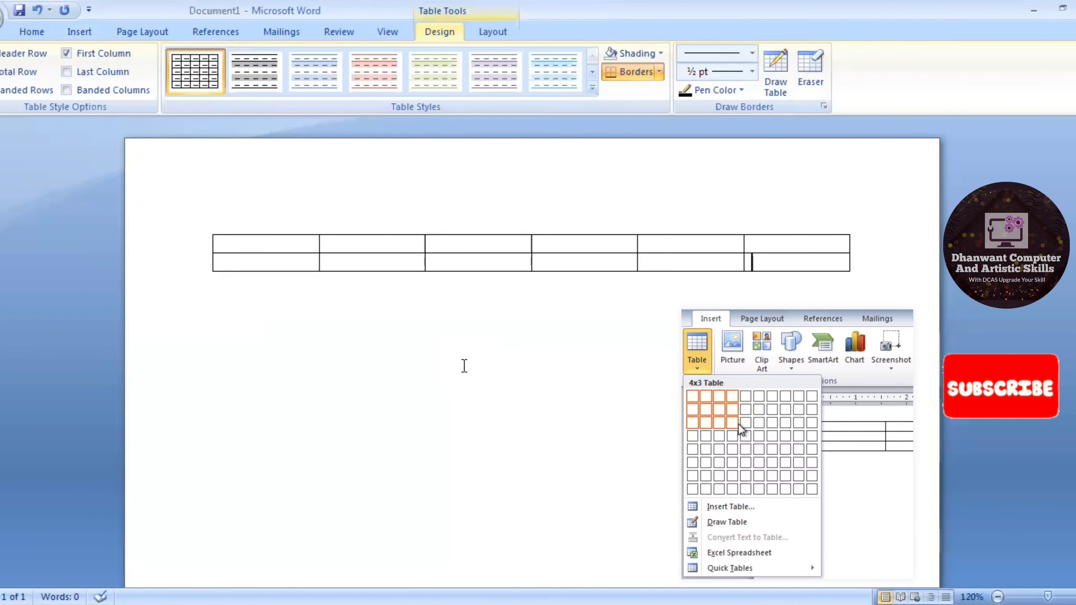
{"action": "key", "text": "Tab"}
{"action": "key", "text": "Tab"}
{"action": "key", "text": "Tab"}
{"action": "key", "text": "Tab"}
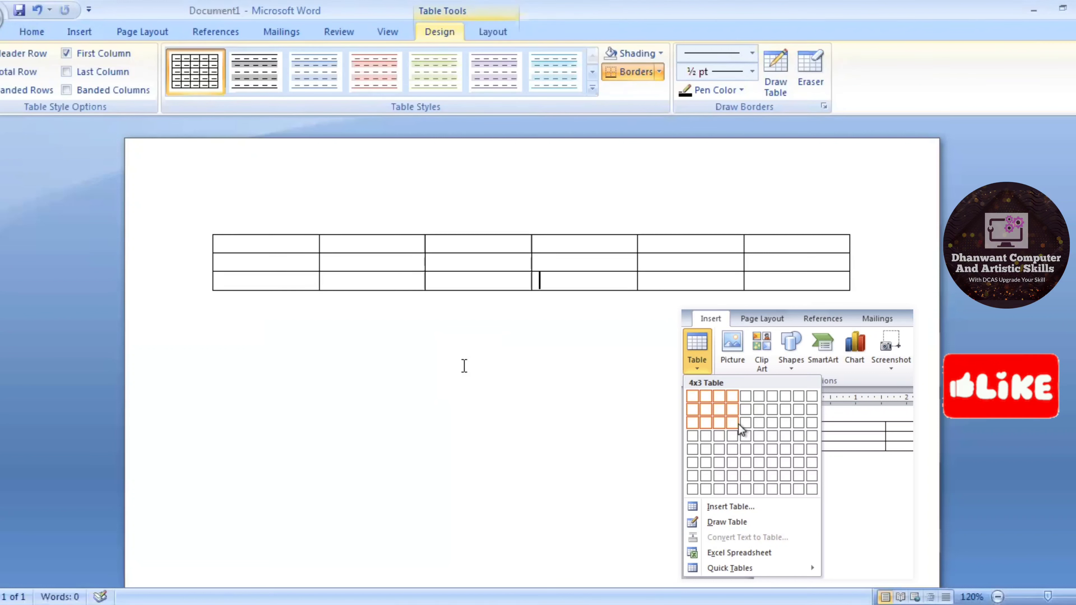
{"action": "key", "text": "Tab"}
{"action": "key", "text": "Tab"}
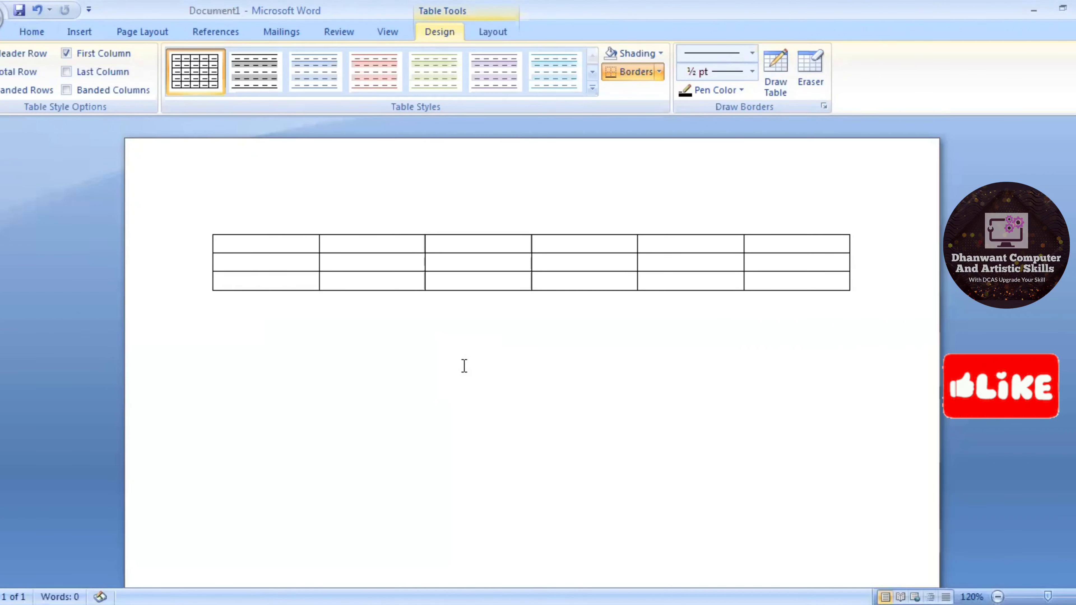
{"action": "key", "text": "Tab"}
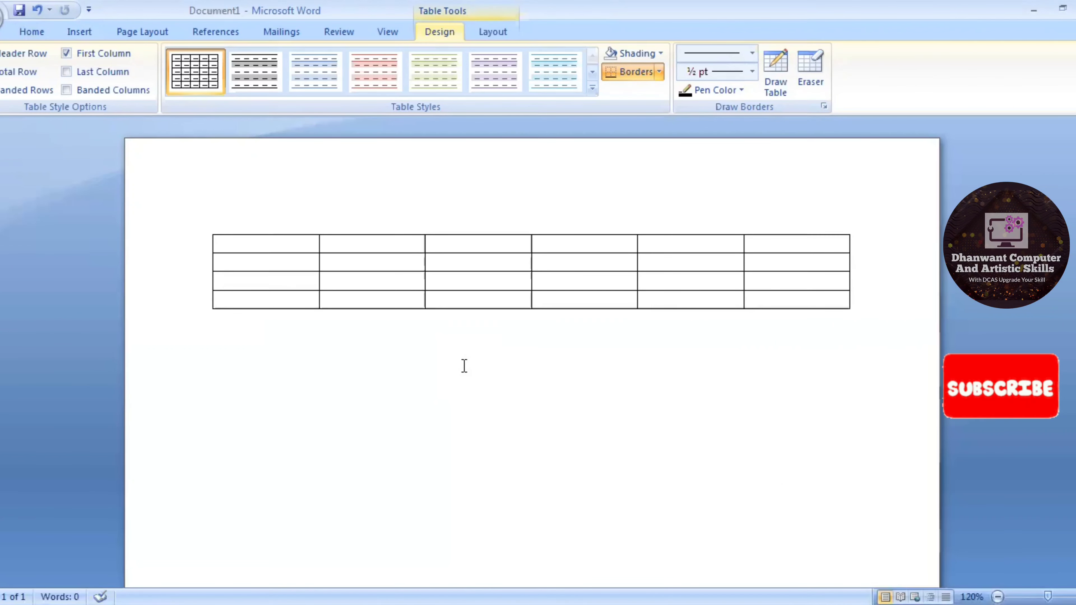
Step: Enter the first three headings: Sr_no, Name of the person, Father's Name
{"action": "left_click", "coordinate": [283, 243]}
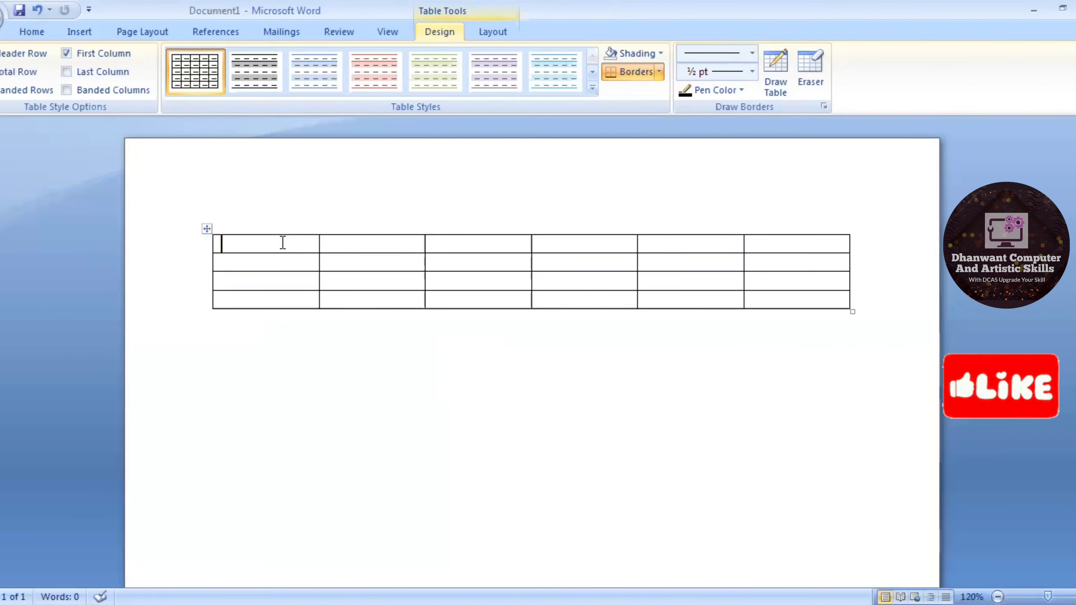
{"action": "type", "text": "S"}
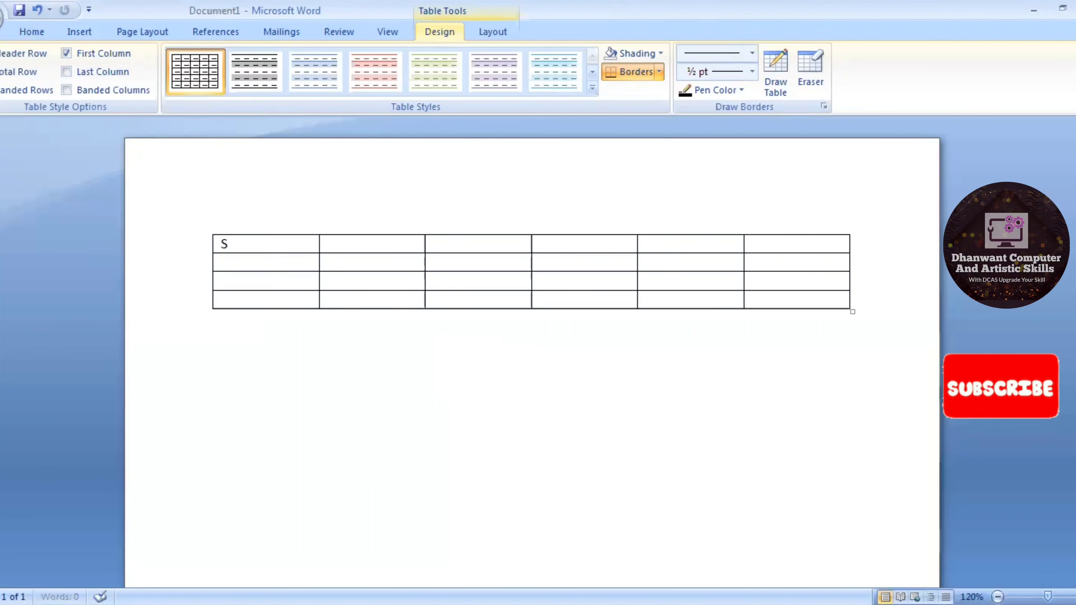
{"action": "type", "text": "r_"}
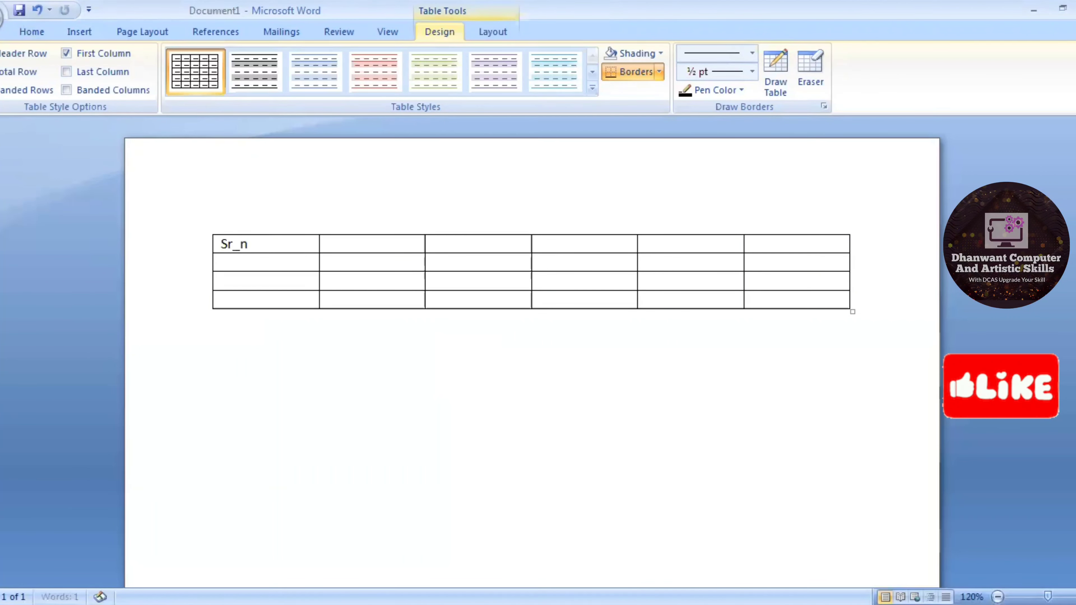
{"action": "type", "text": "no"}
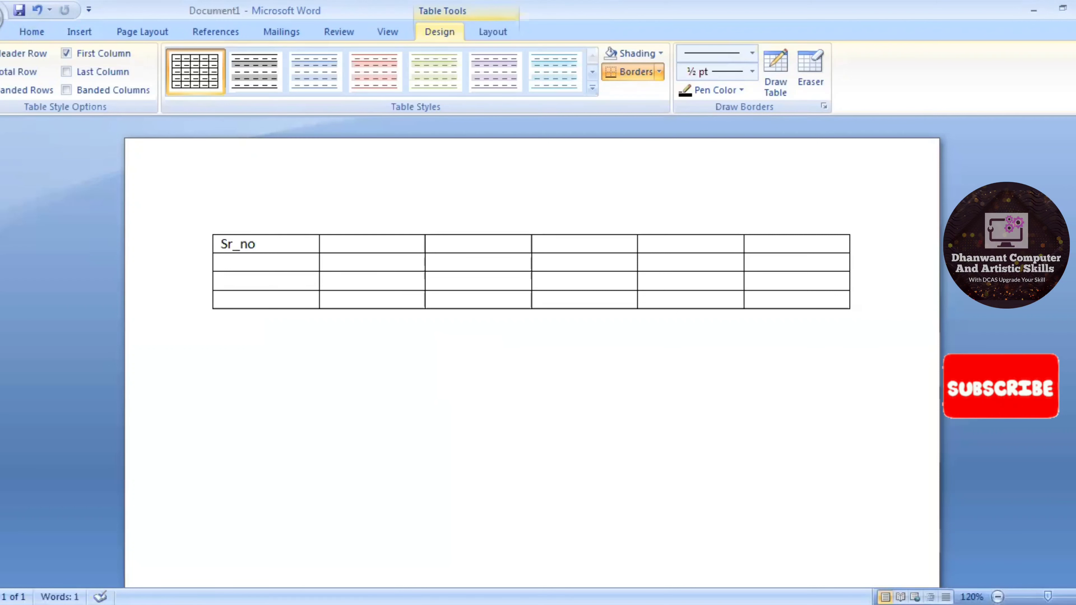
{"action": "key", "text": "Tab"}
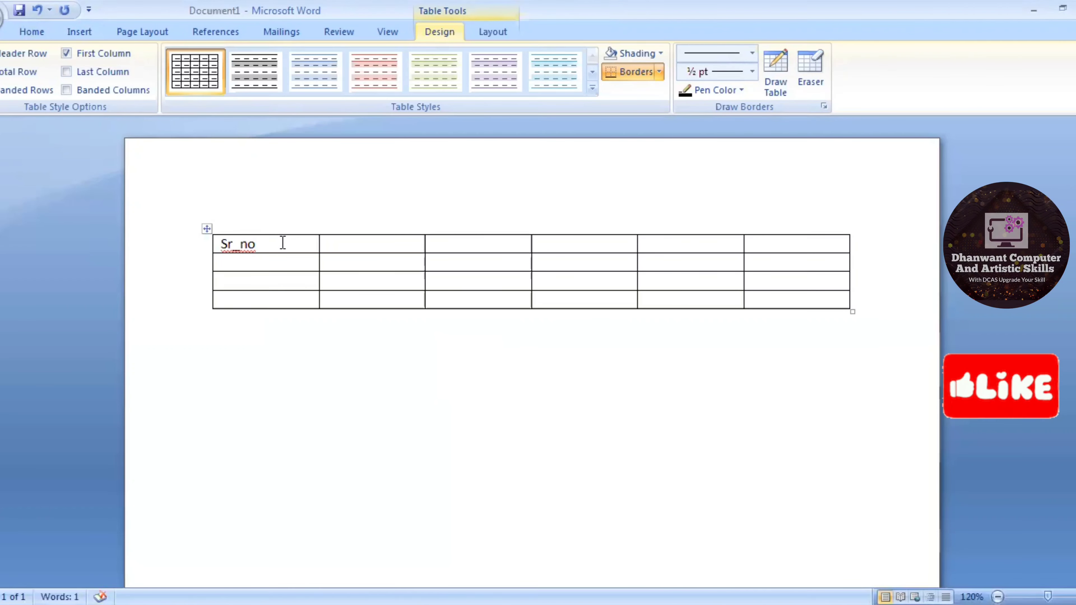
{"action": "type", "text": "Name"}
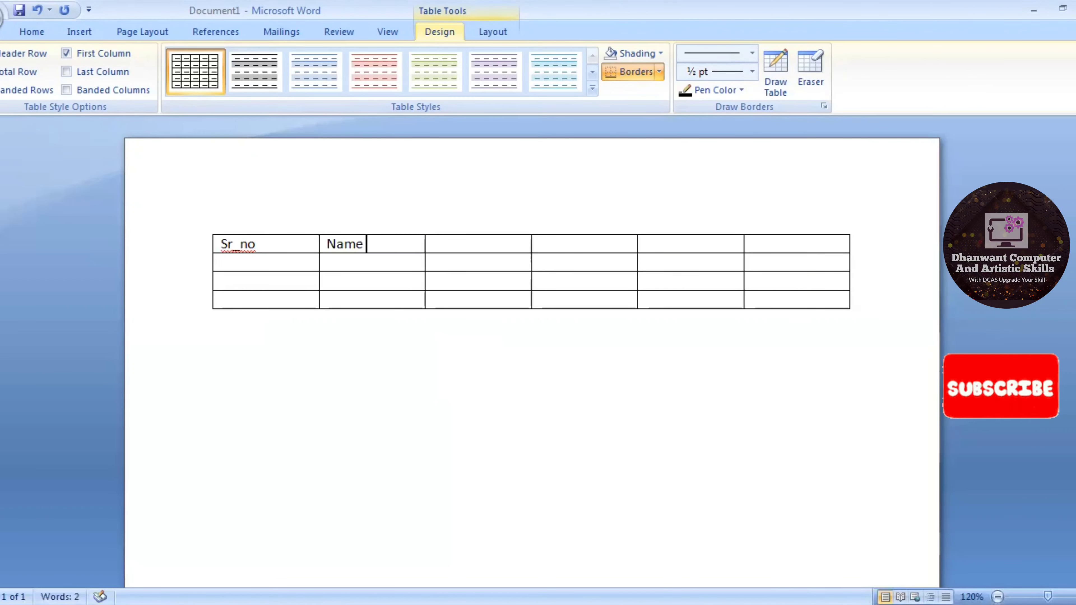
{"action": "type", "text": " of t"}
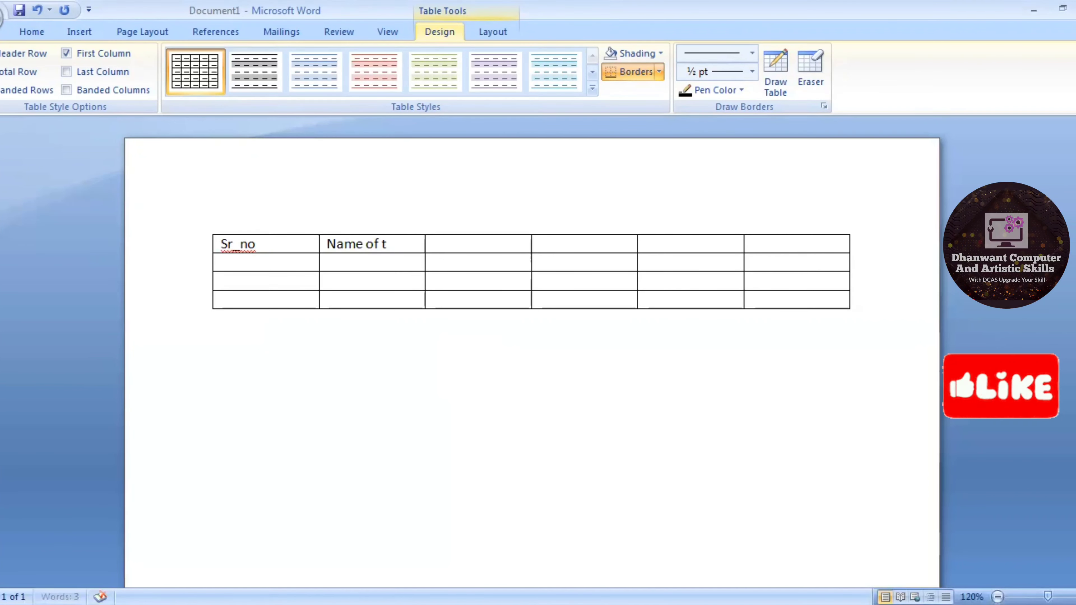
{"action": "type", "text": "he "}
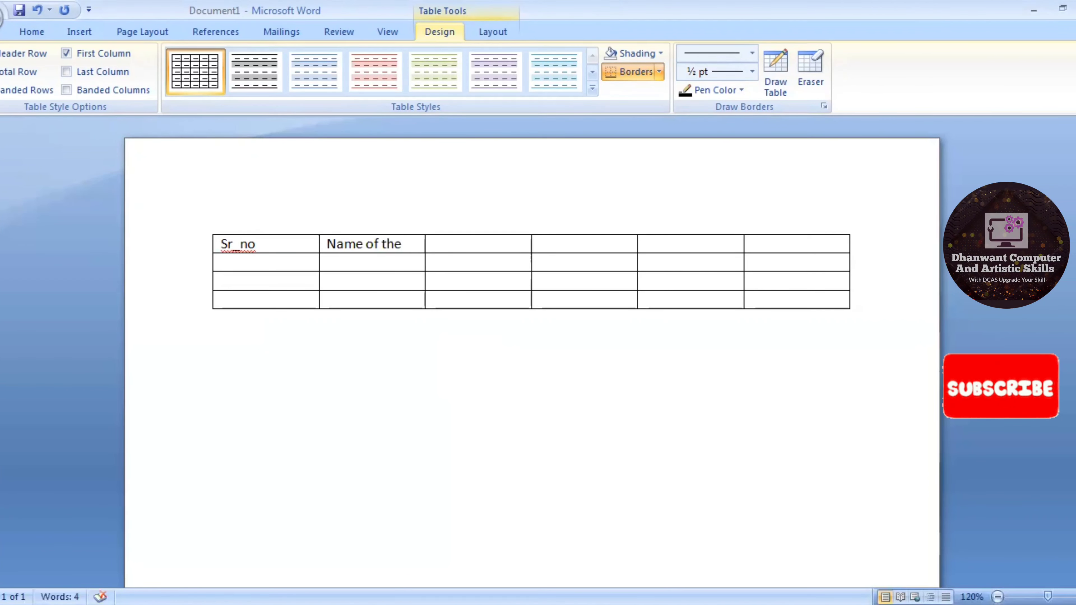
{"action": "type", "text": "perso"}
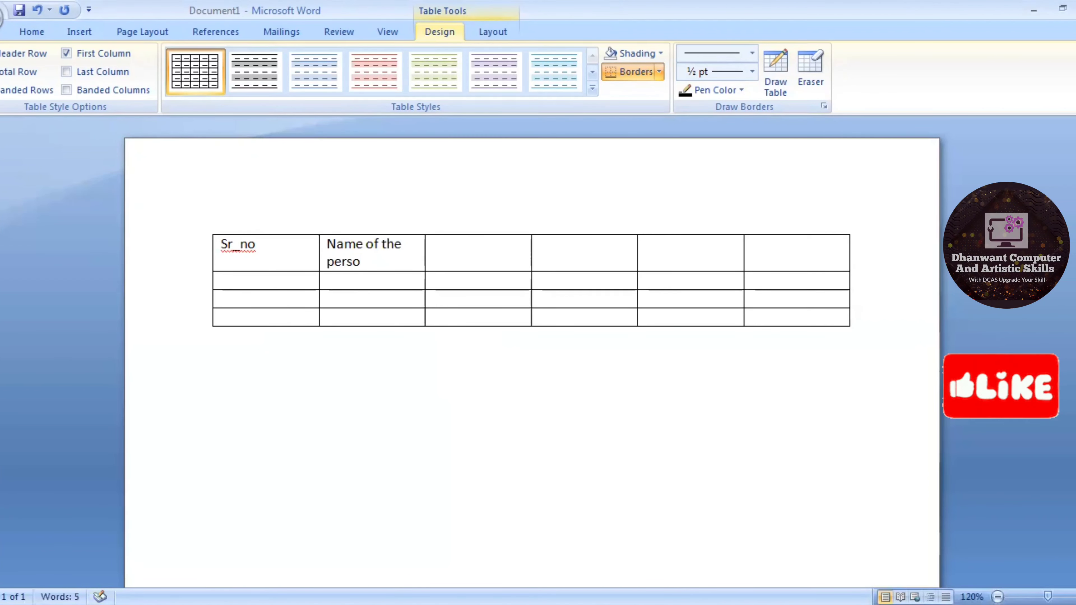
{"action": "type", "text": "n"}
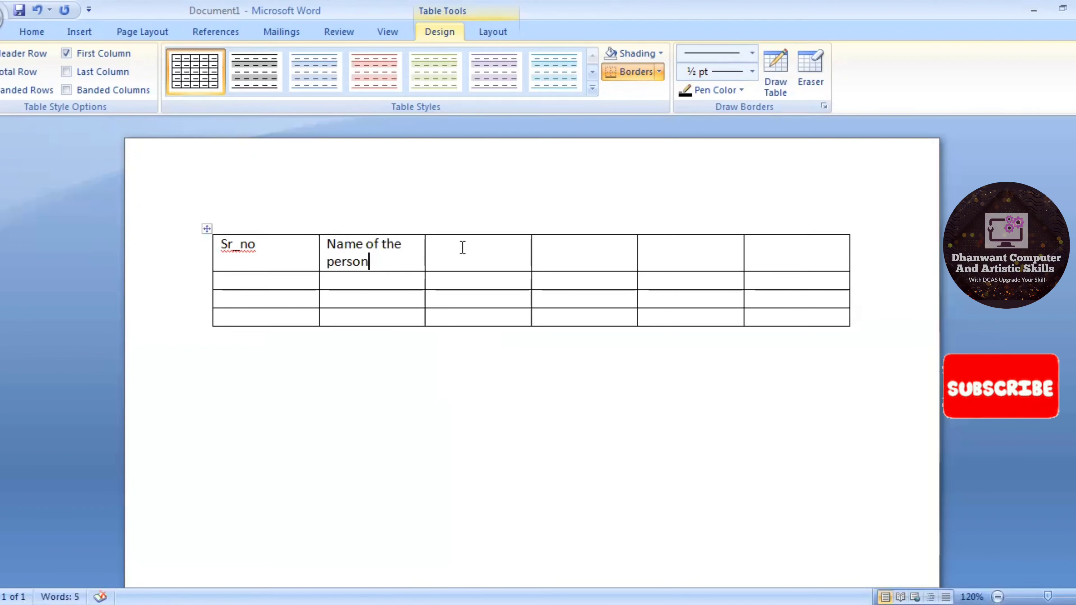
{"action": "left_click", "coordinate": [449, 255]}
{"action": "type", "text": "F"}
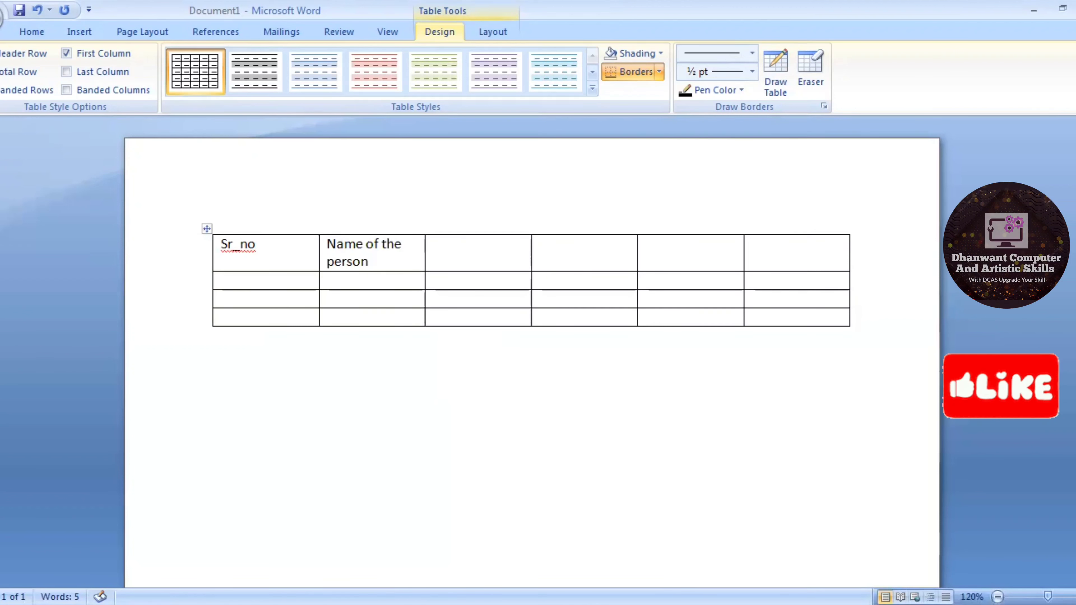
{"action": "type", "text": "athe"}
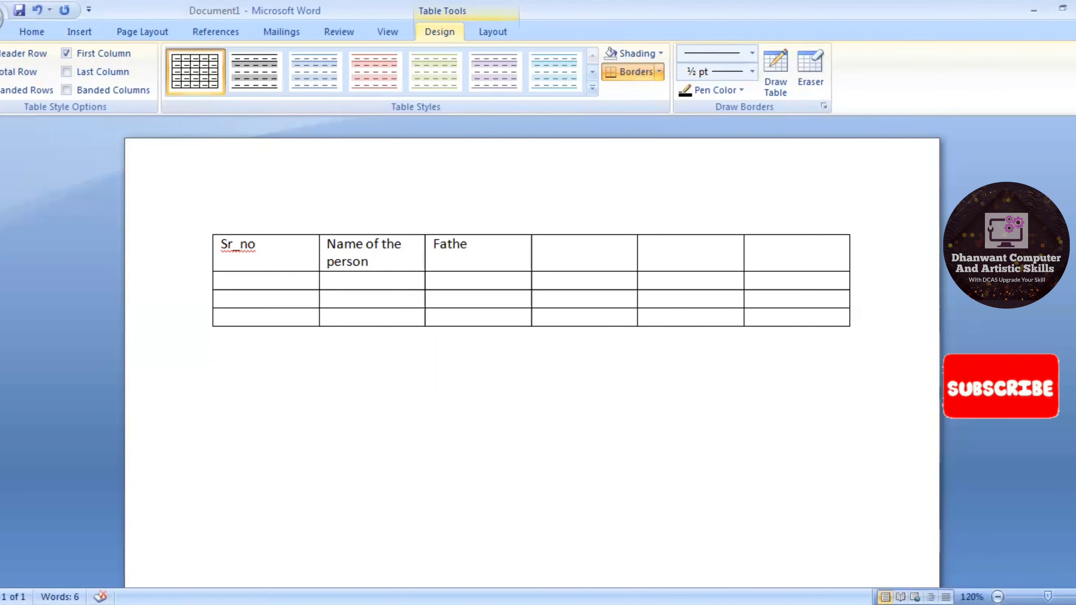
{"action": "type", "text": "r"}
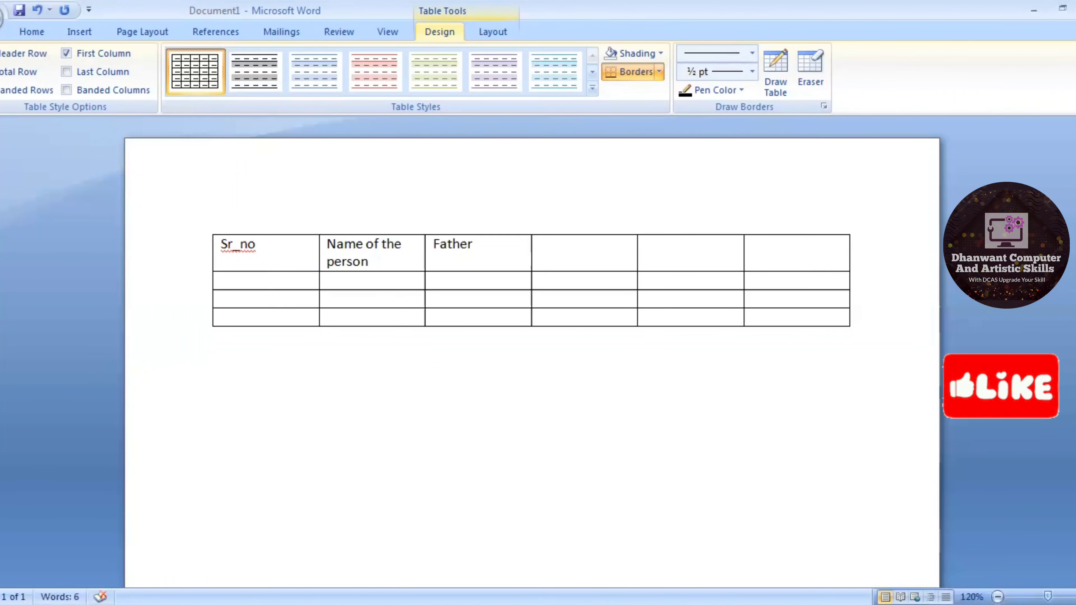
{"action": "type", "text": "'s"}
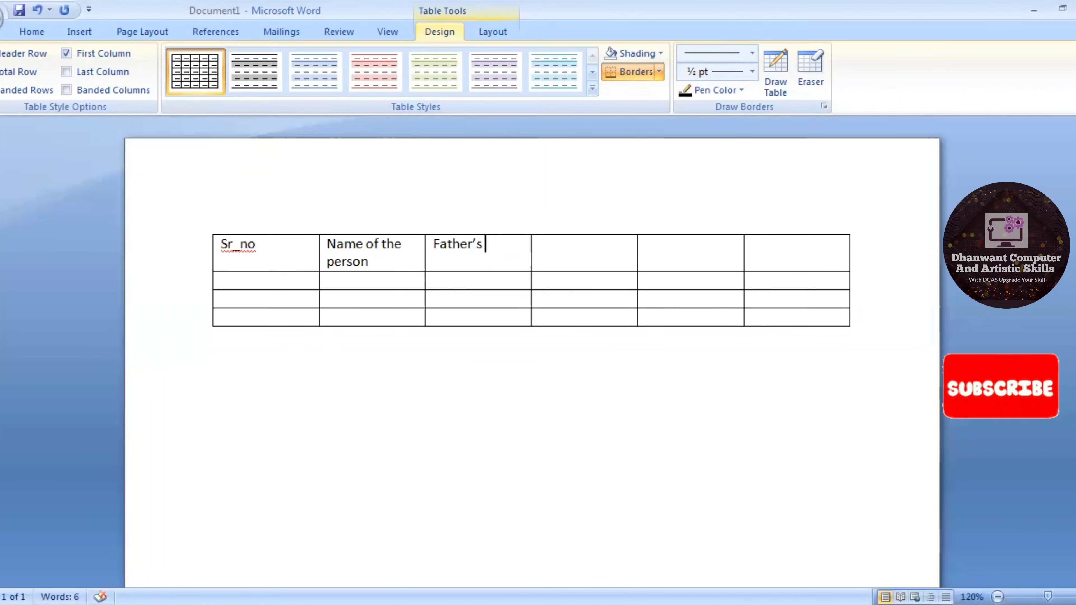
{"action": "type", "text": " Name"}
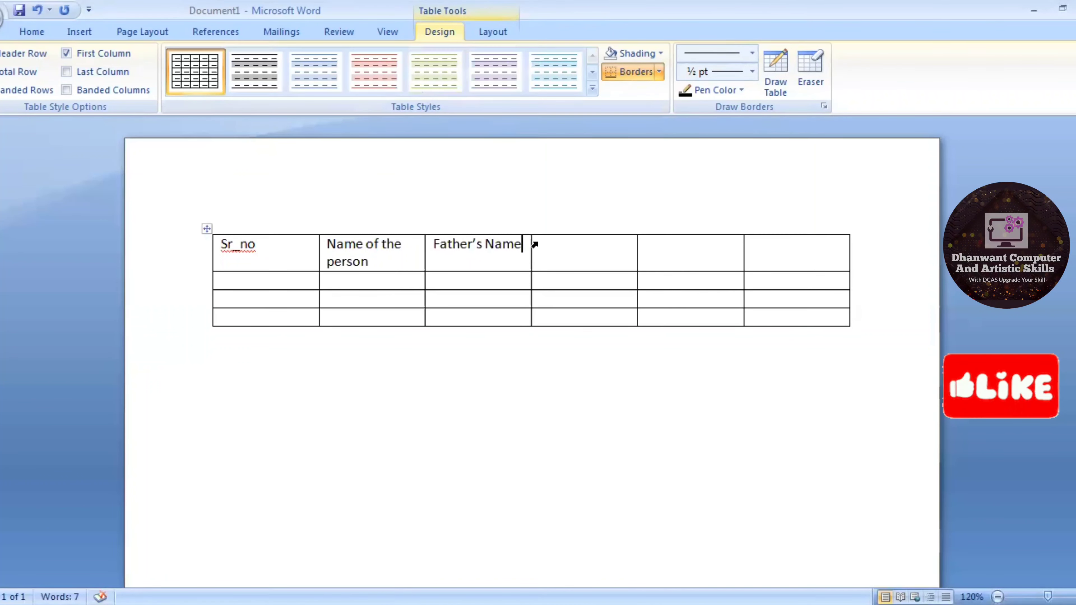
Step: Enter the headings Mother's Name (fixing the typo), DOB and Address
{"action": "left_click", "coordinate": [587, 260]}
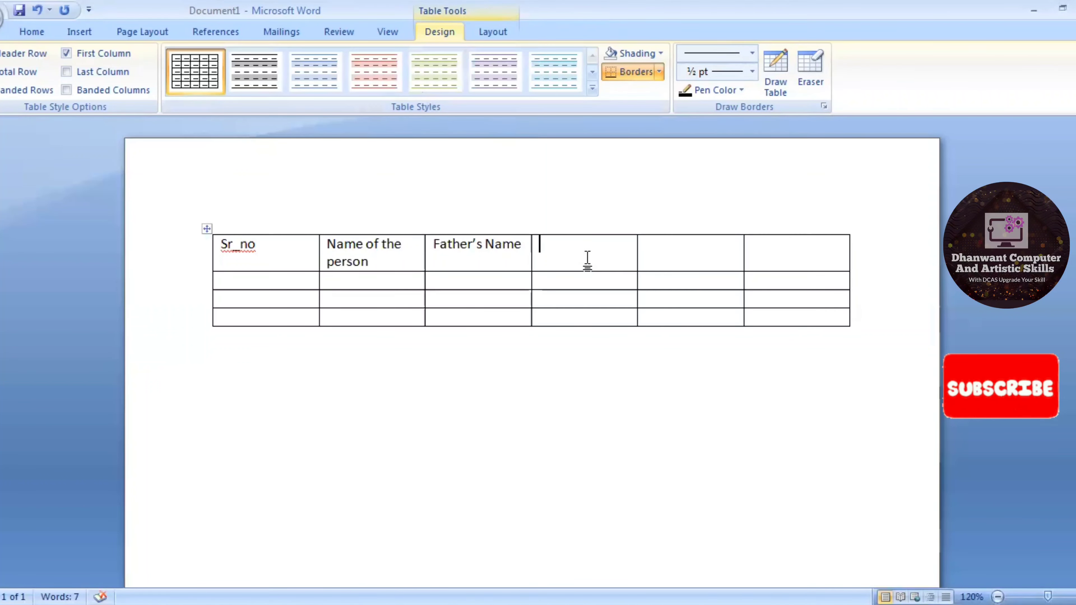
{"action": "type", "text": "Mot"}
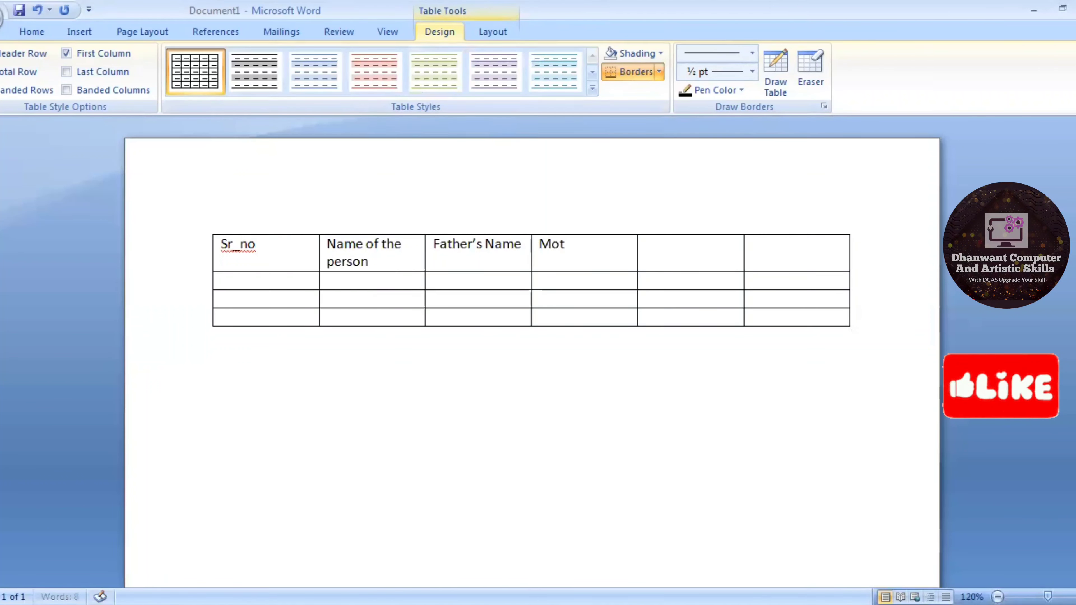
{"action": "type", "text": "her"}
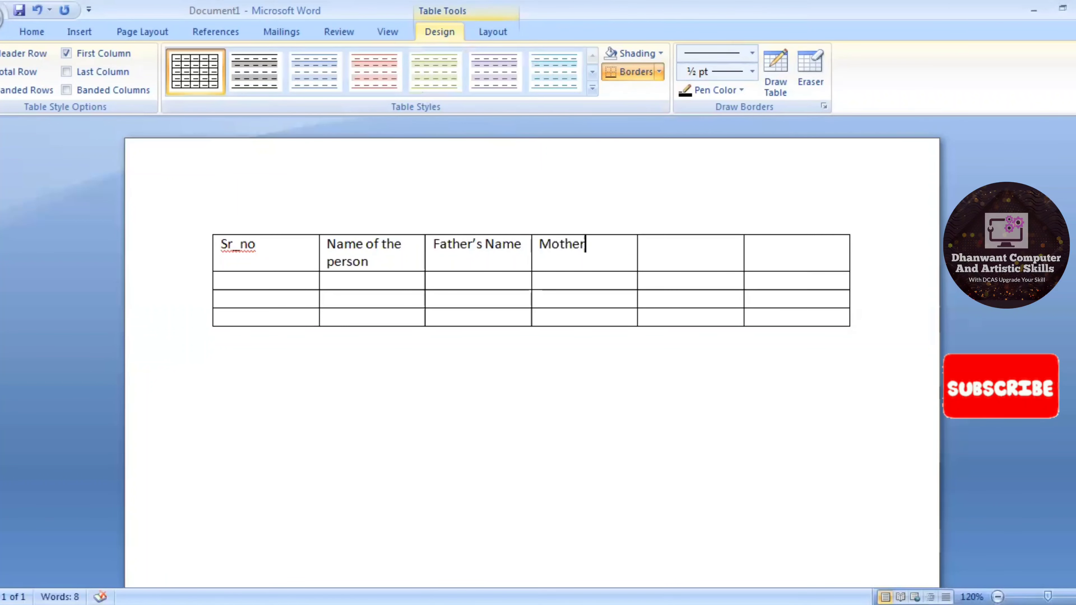
{"action": "type", "text": "'s"}
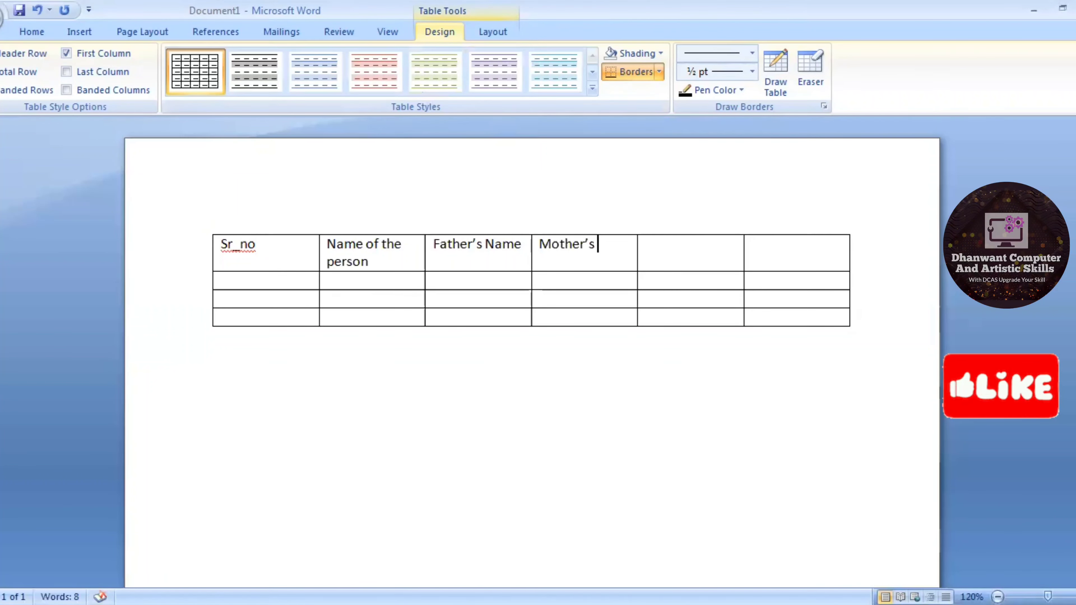
{"action": "type", "text": " Nma"}
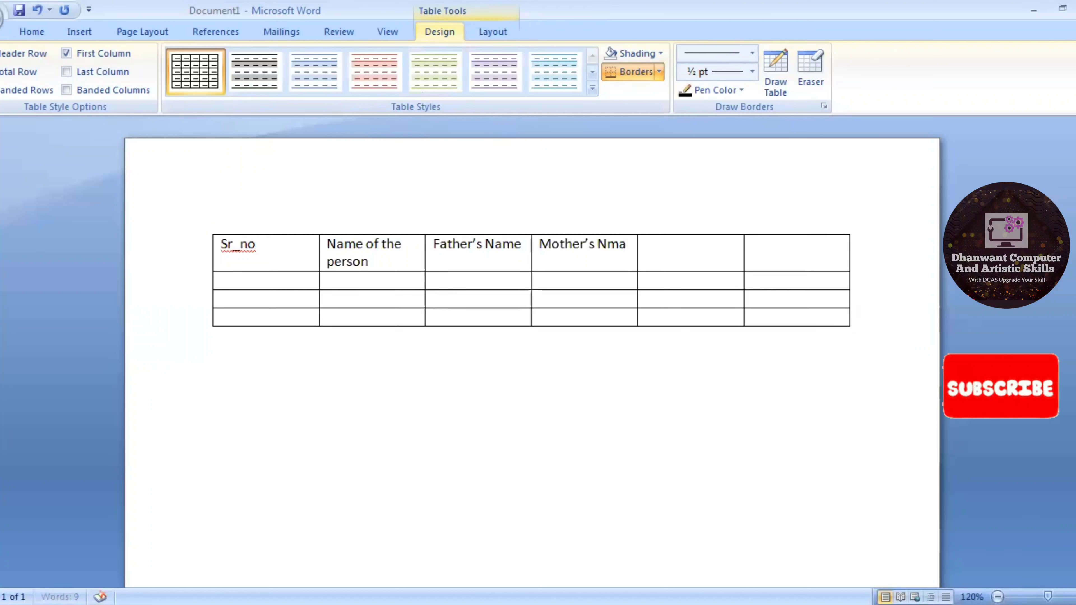
{"action": "type", "text": "e"}
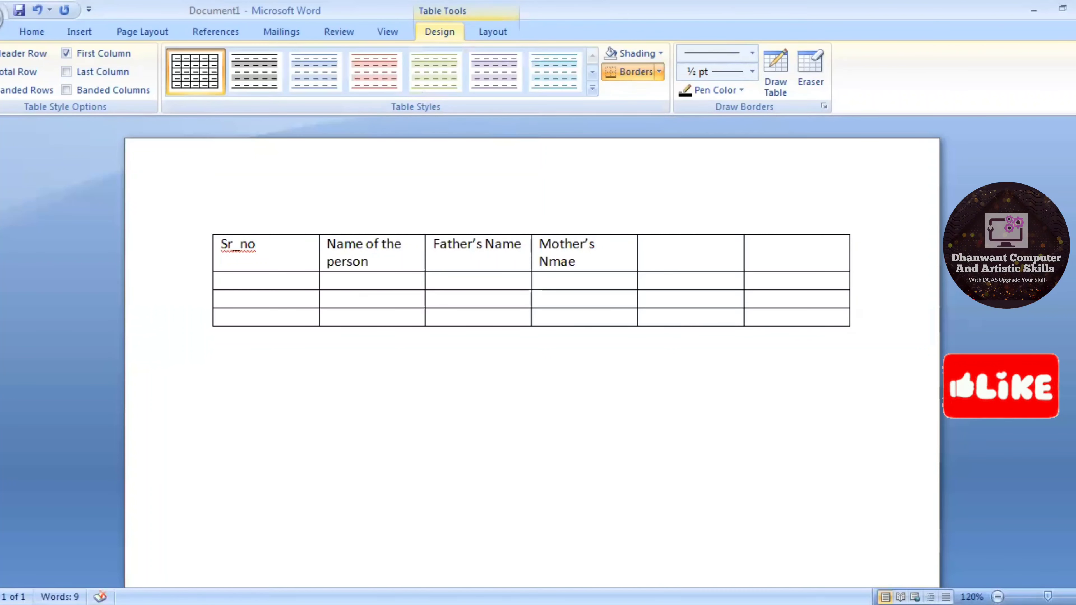
{"action": "key", "text": "BackSpace"}
{"action": "key", "text": "BackSpace"}
{"action": "key", "text": "BackSpace"}
{"action": "type", "text": "a"}
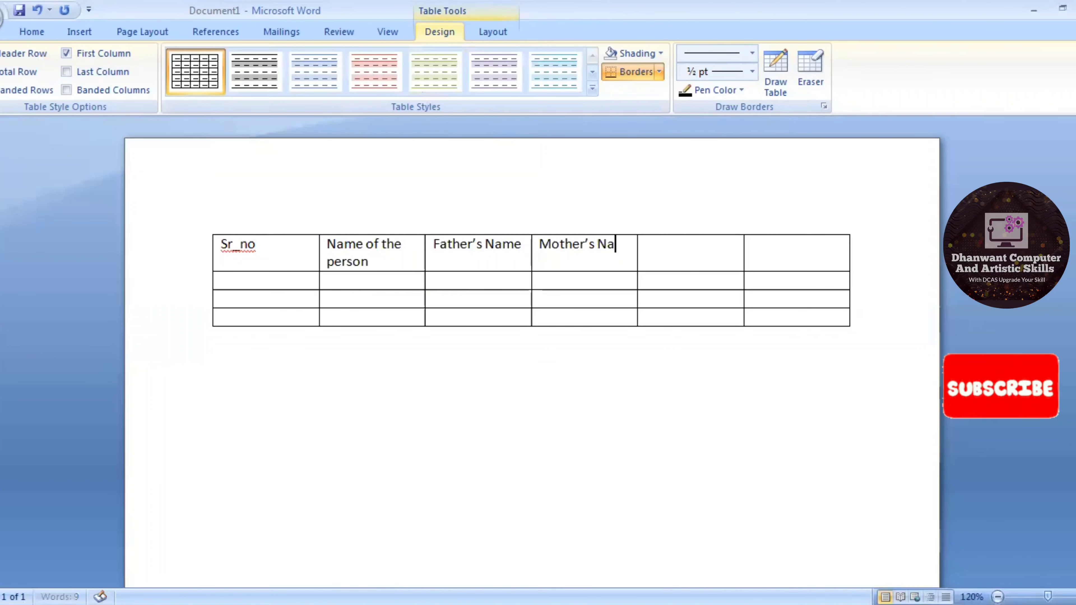
{"action": "type", "text": "me"}
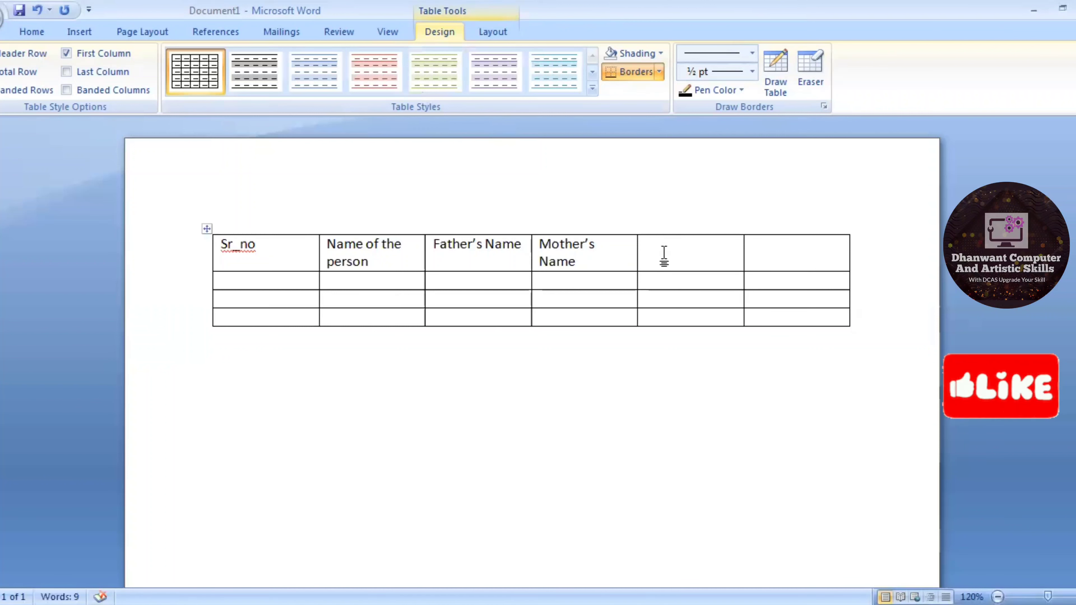
{"action": "left_click", "coordinate": [664, 255]}
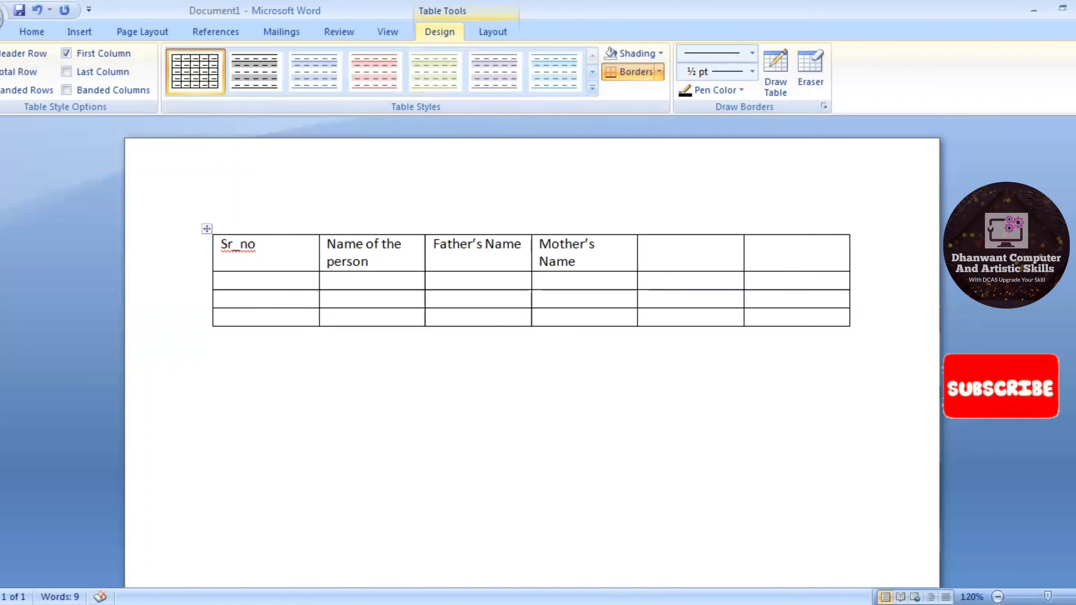
{"action": "type", "text": "DOB"}
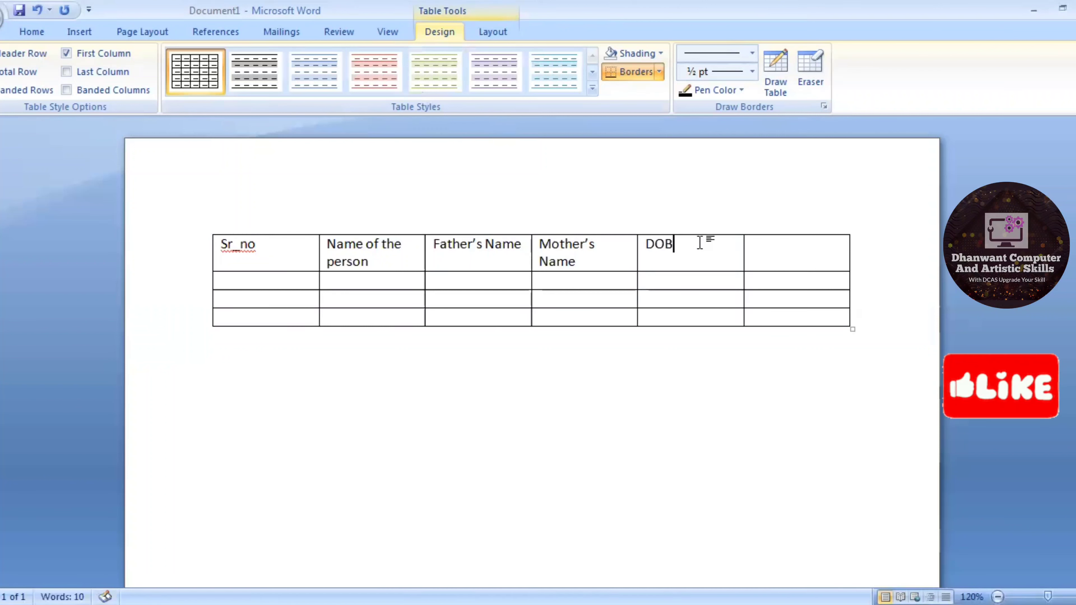
{"action": "left_click", "coordinate": [795, 258]}
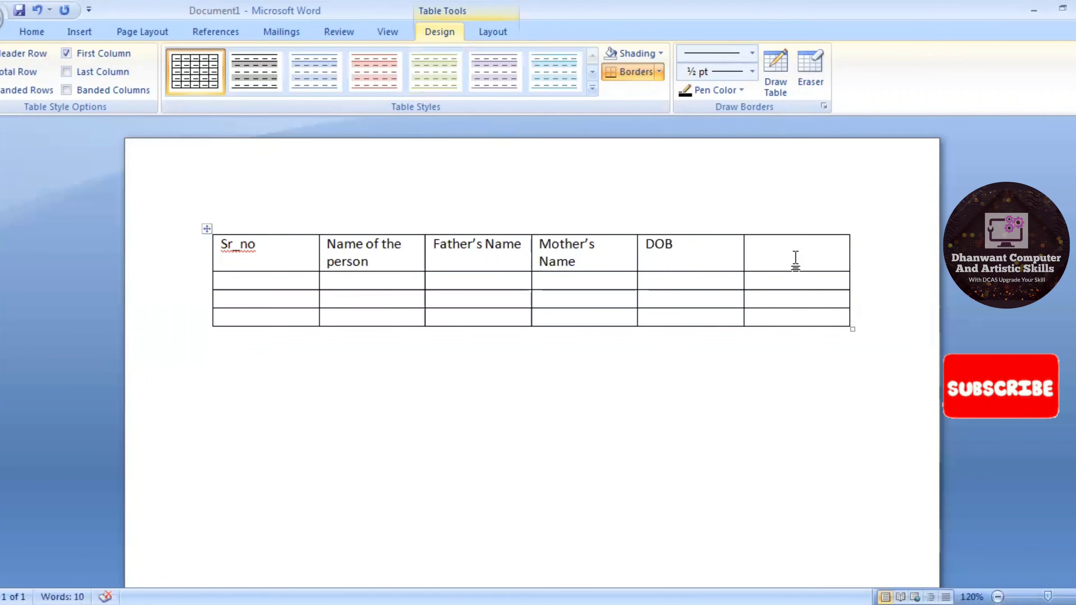
{"action": "type", "text": "Addre"}
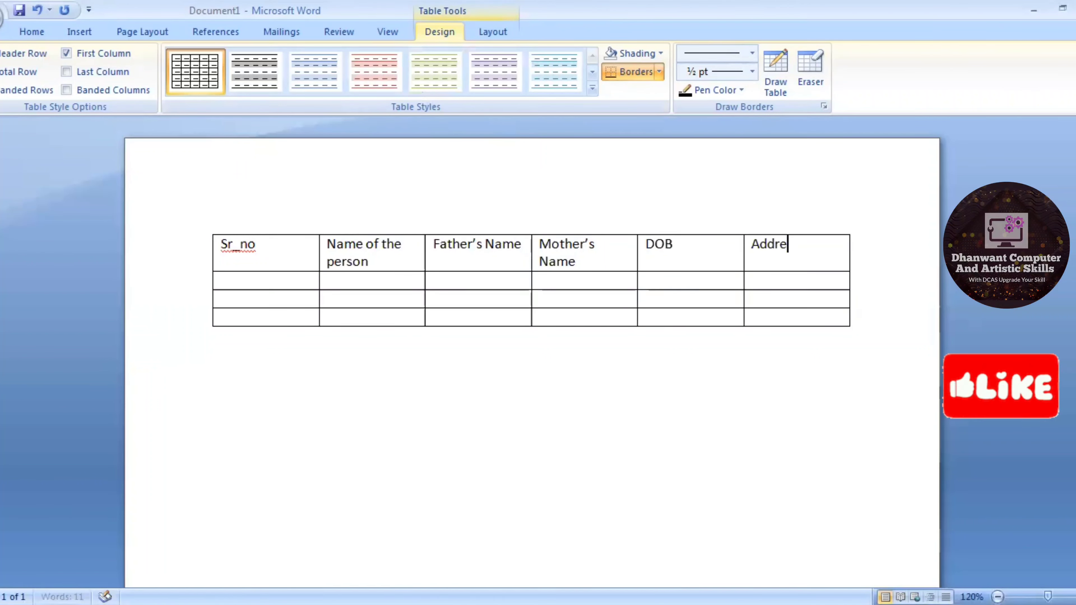
{"action": "type", "text": "ss"}
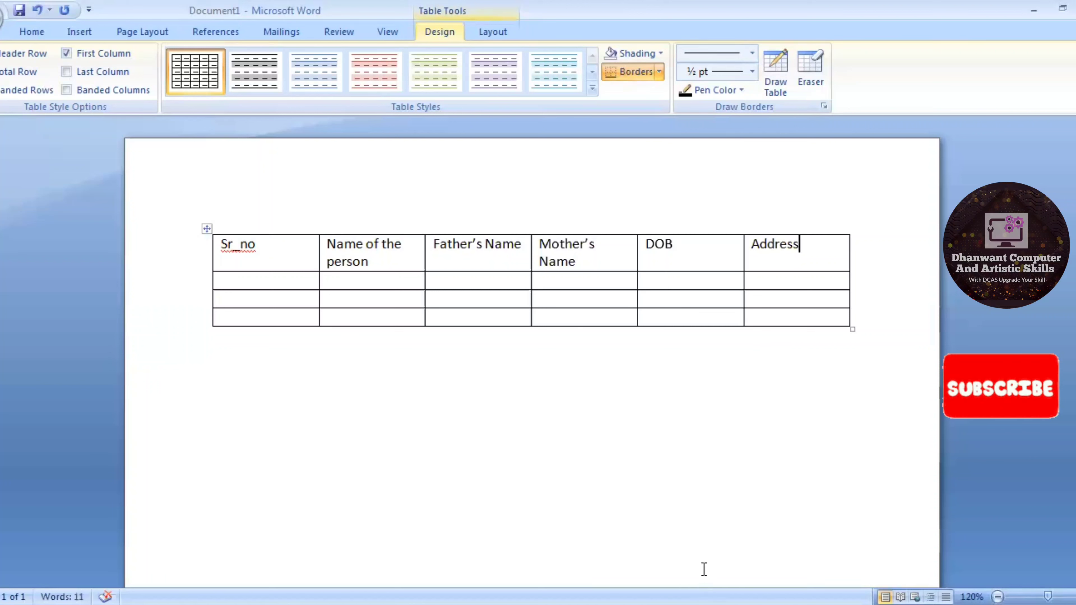
{"action": "left_click", "coordinate": [718, 501]}
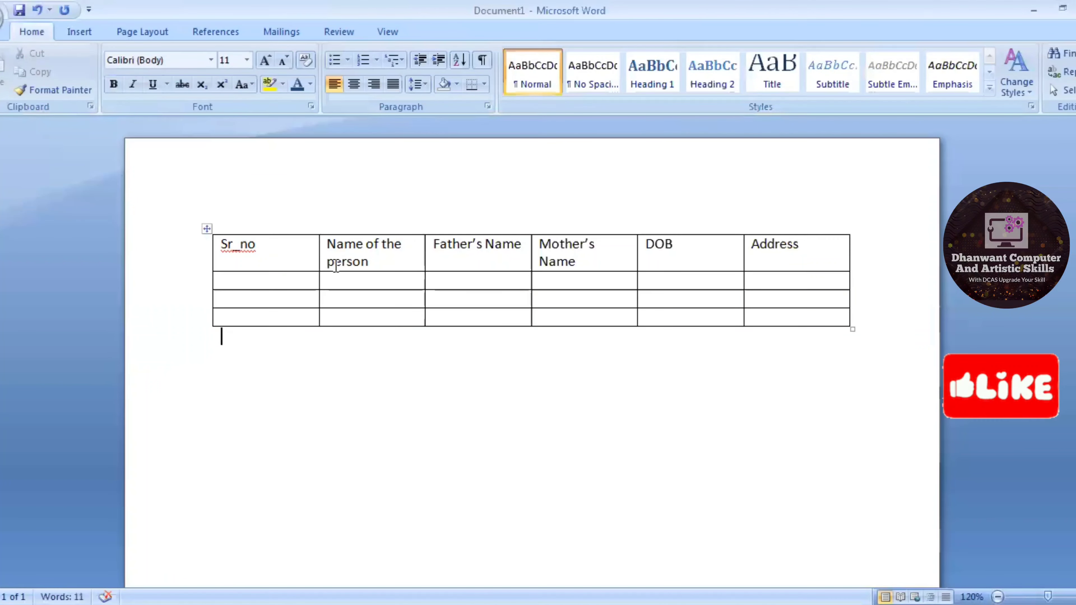
{"action": "left_click", "coordinate": [261, 272]}
Step: Fill row 2 with serial number 01 and the person's full name
{"action": "left_click_drag", "start_coordinate": [262, 271], "coordinate": [263, 286]}
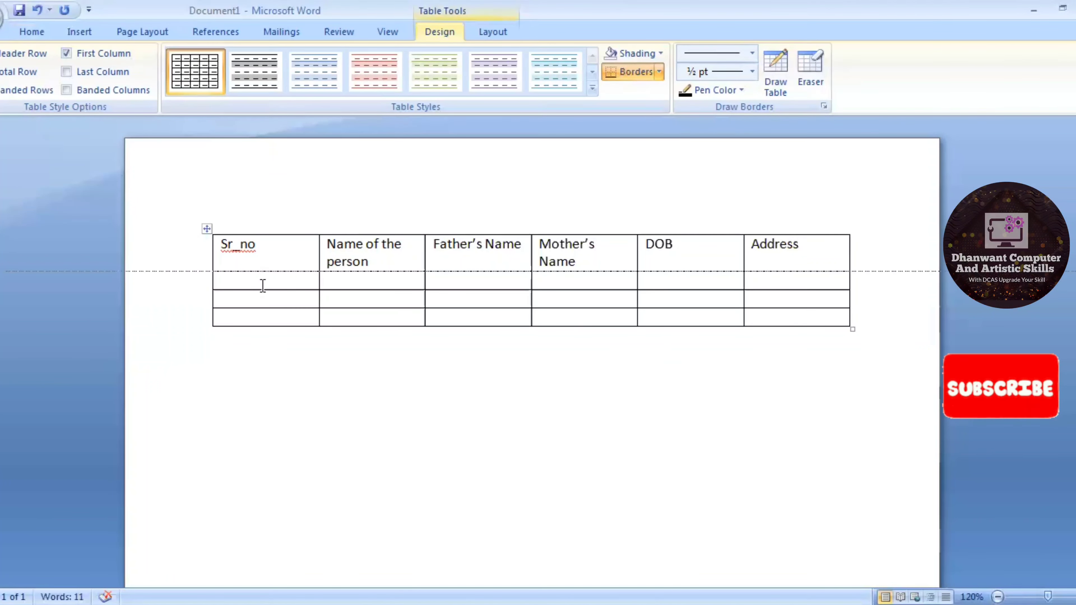
{"action": "type", "text": "01"}
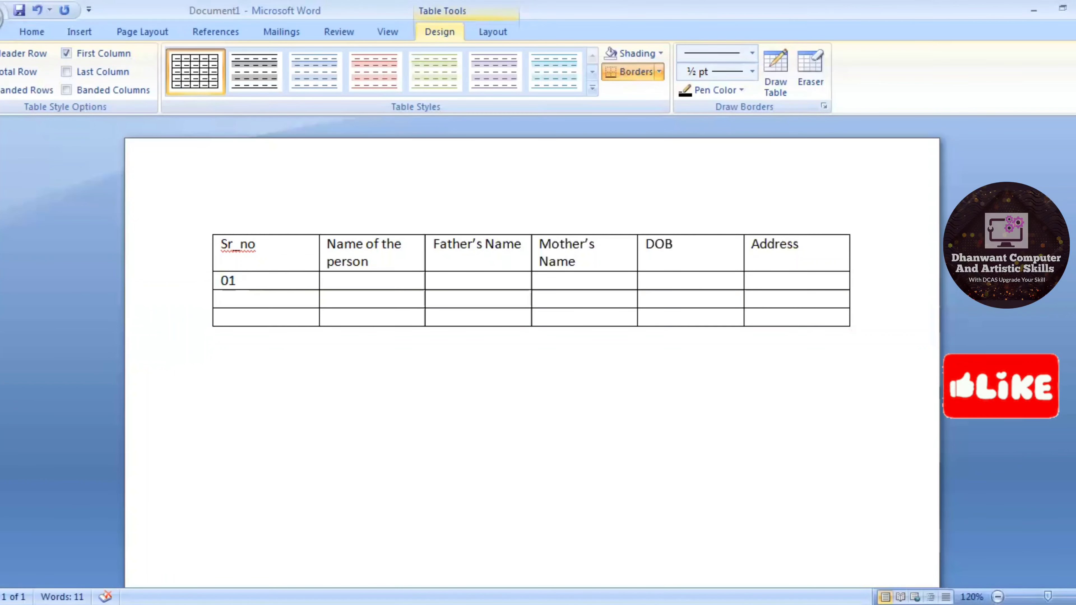
{"action": "key", "text": "Tab"}
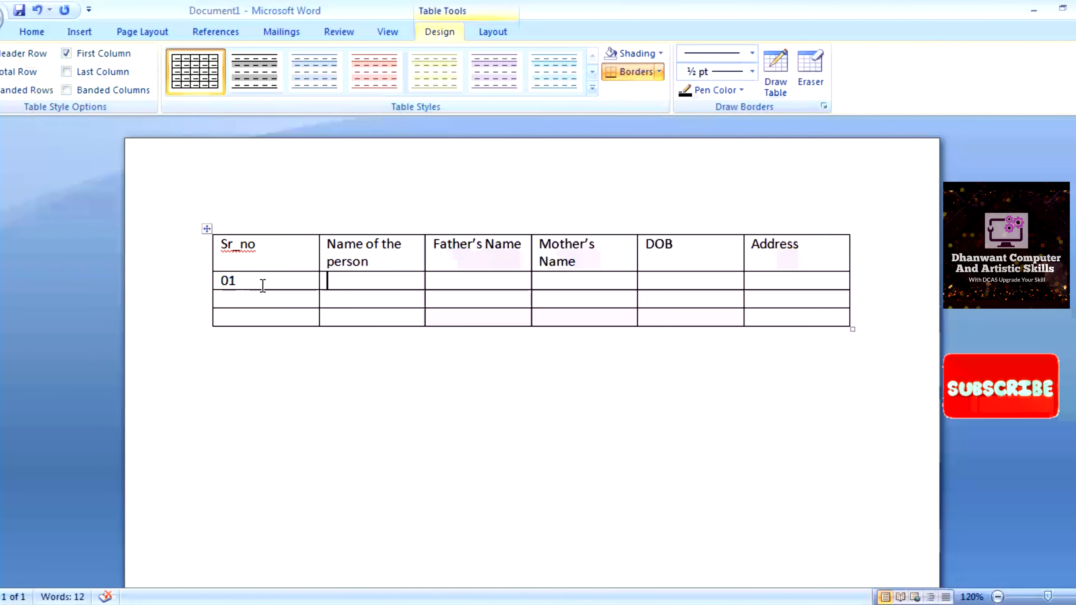
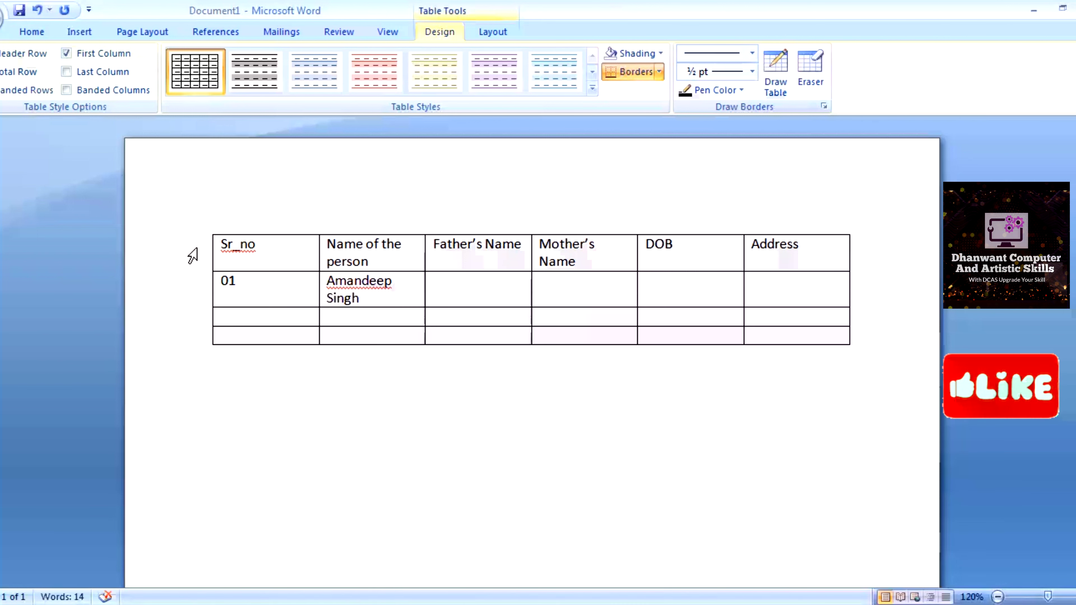
Step: Fill in the father's name, mother's name, date of birth and address for that row
{"action": "left_click", "coordinate": [507, 285]}
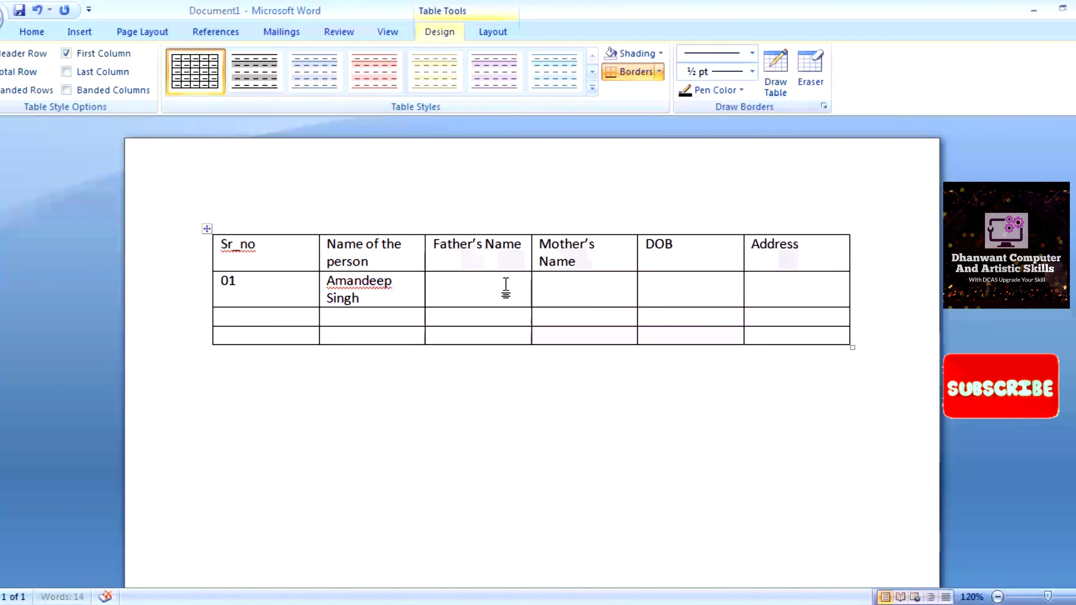
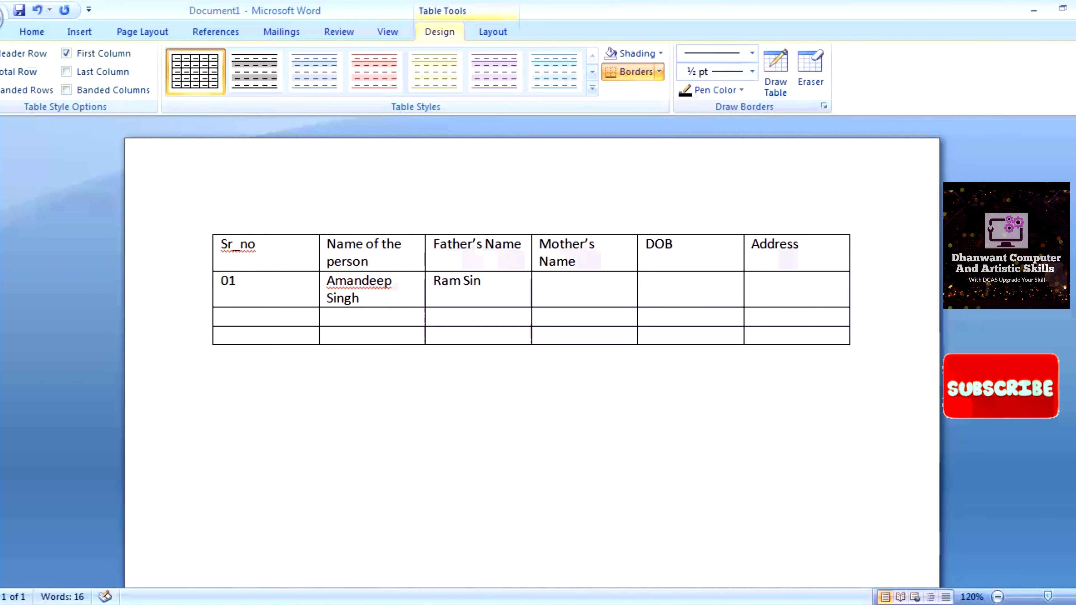
{"action": "left_click", "coordinate": [561, 292]}
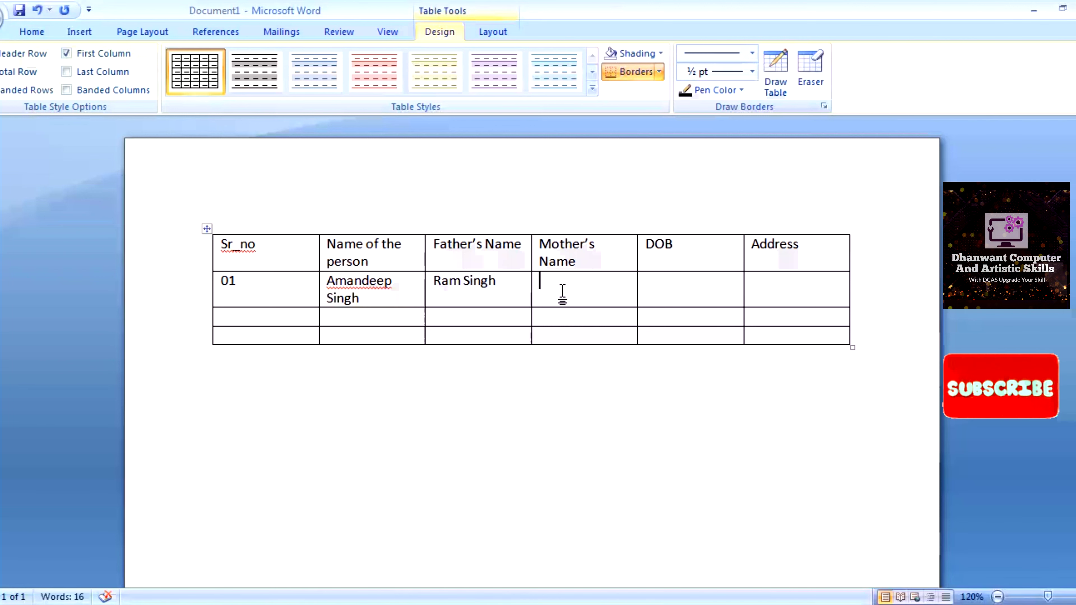
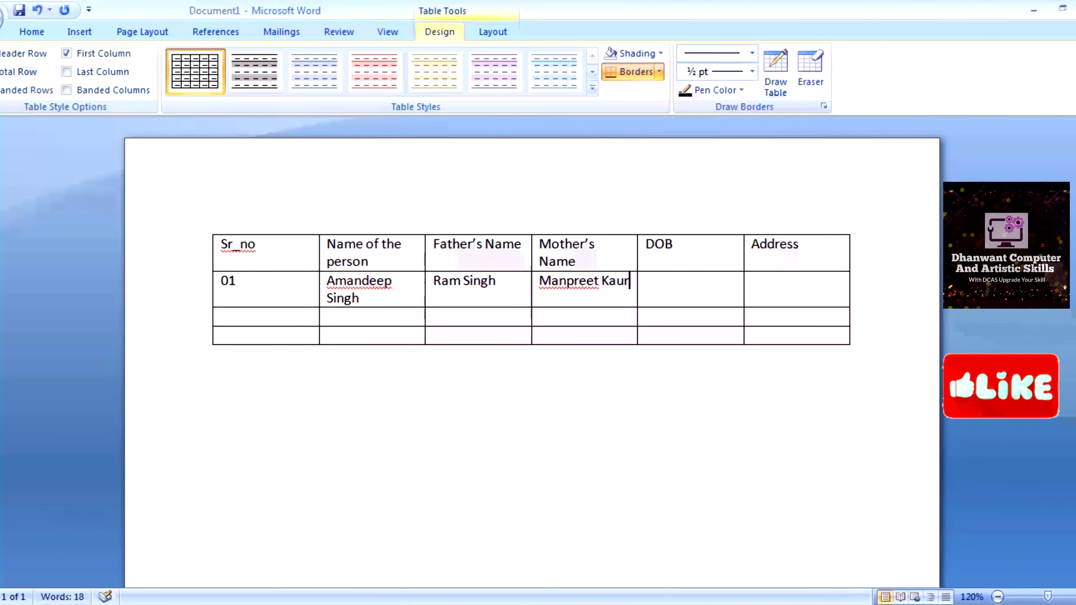
{"action": "left_click", "coordinate": [714, 286]}
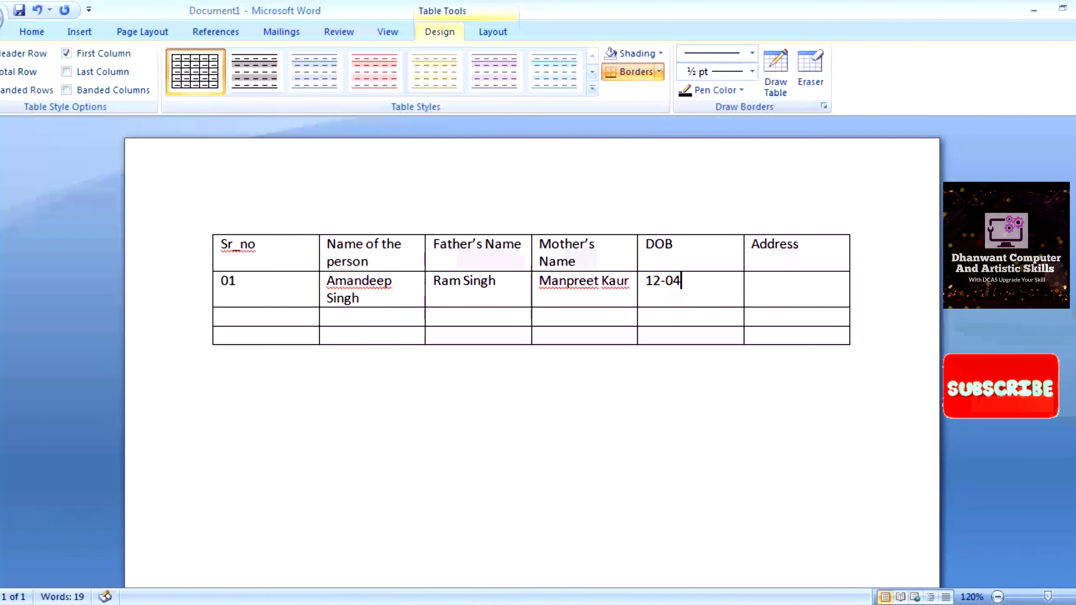
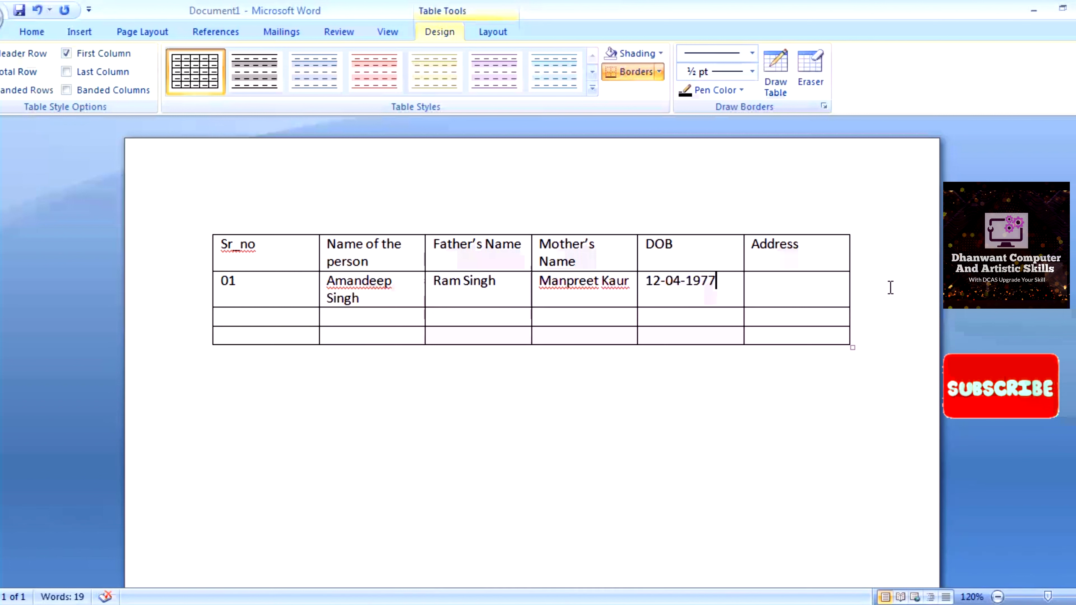
{"action": "left_click", "coordinate": [812, 295]}
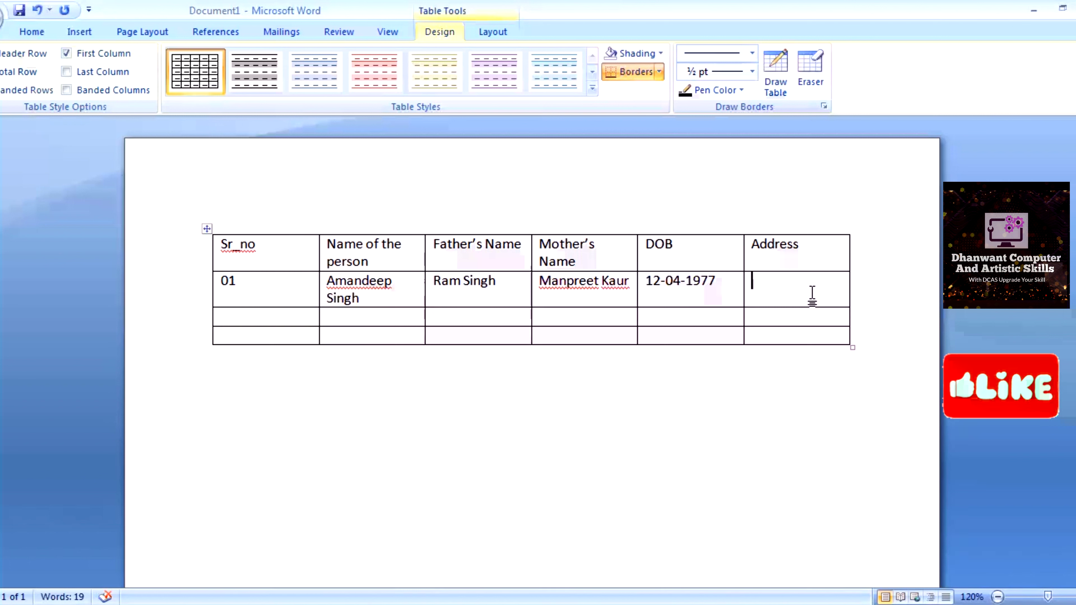
{"action": "type", "text": "VPO "}
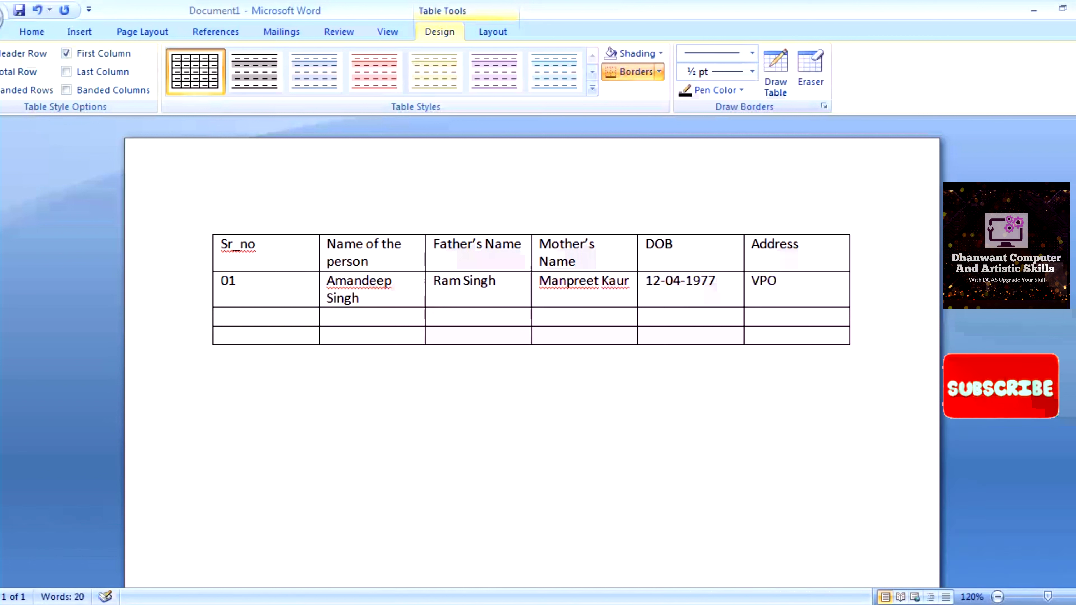
{"action": "type", "text": "Lamb"}
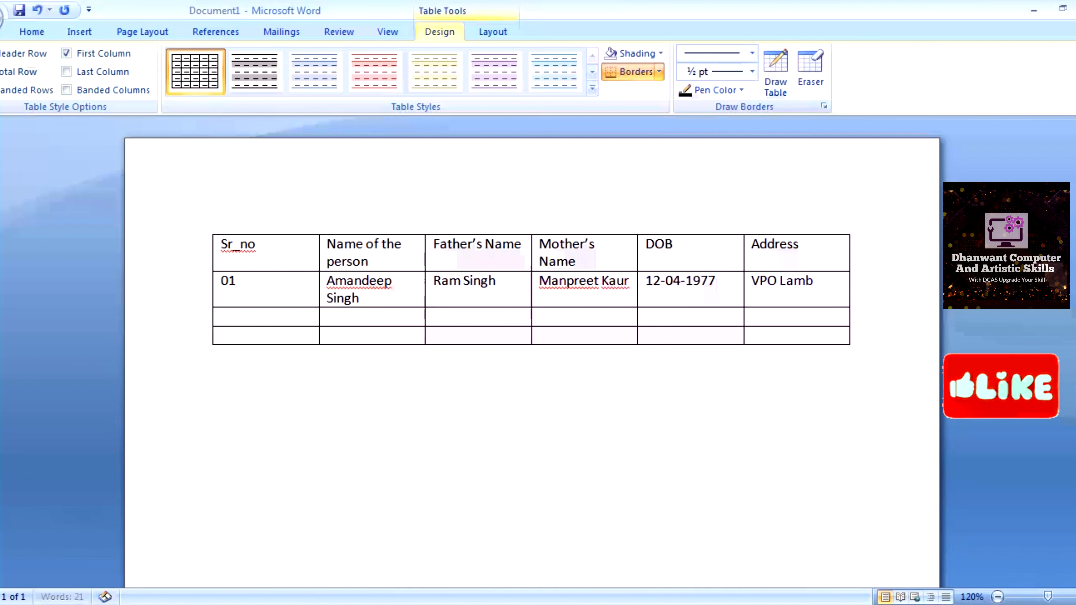
{"action": "type", "text": "i"}
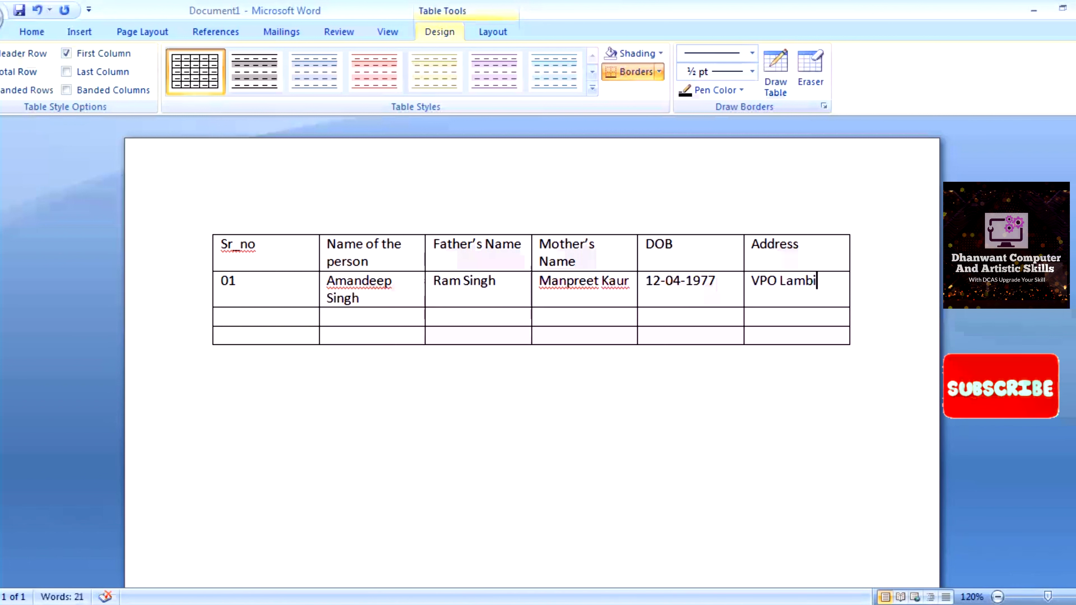
Step: Add another empty row to the table and a blank line below it
{"action": "key", "text": "Tab"}
{"action": "key", "text": "Tab"}
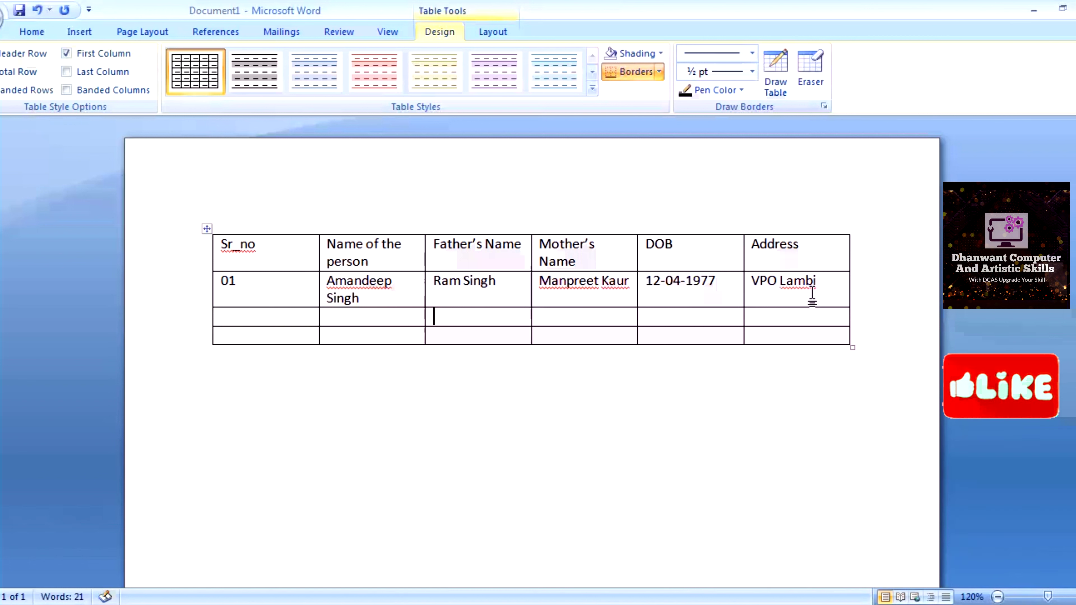
{"action": "key", "text": "Tab"}
{"action": "key", "text": "Tab"}
{"action": "key", "text": "Tab"}
{"action": "key", "text": "Tab"}
{"action": "key", "text": "Tab"}
{"action": "key", "text": "Tab"}
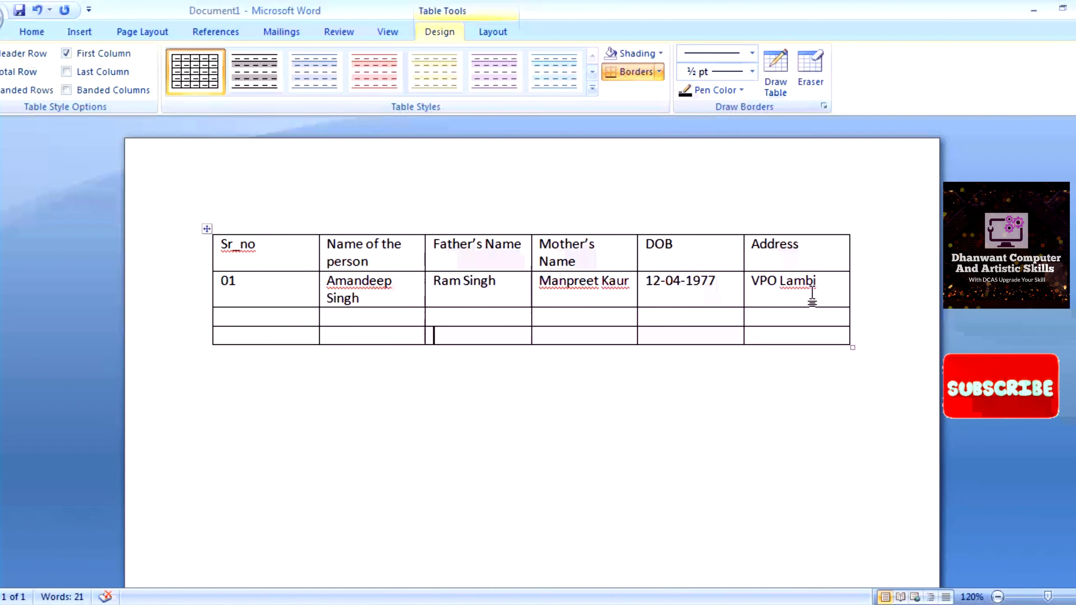
{"action": "key", "text": "Tab"}
{"action": "key", "text": "Tab"}
{"action": "key", "text": "Tab"}
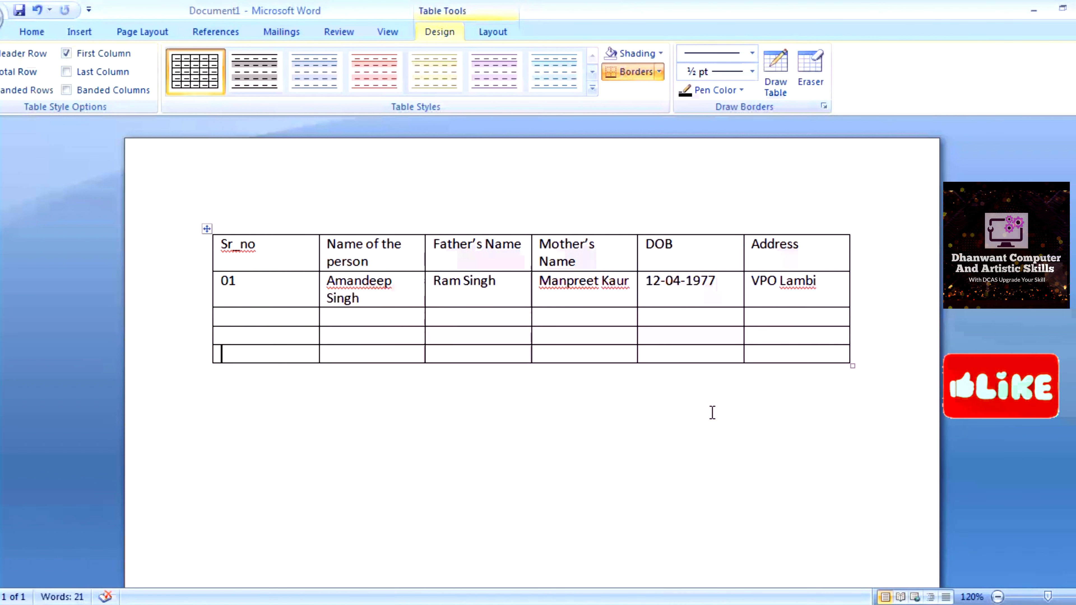
{"action": "left_click", "coordinate": [604, 454]}
{"action": "key", "text": "Return"}
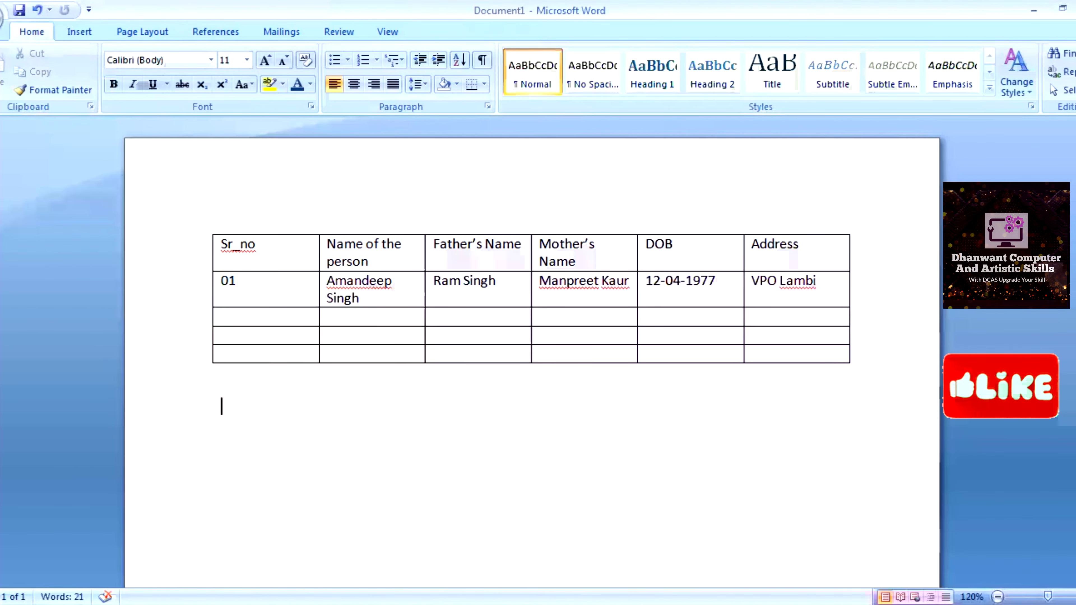
Step: Insert a 4-column, 2-row table through the Insert Table dialog
{"action": "left_click", "coordinate": [72, 32]}
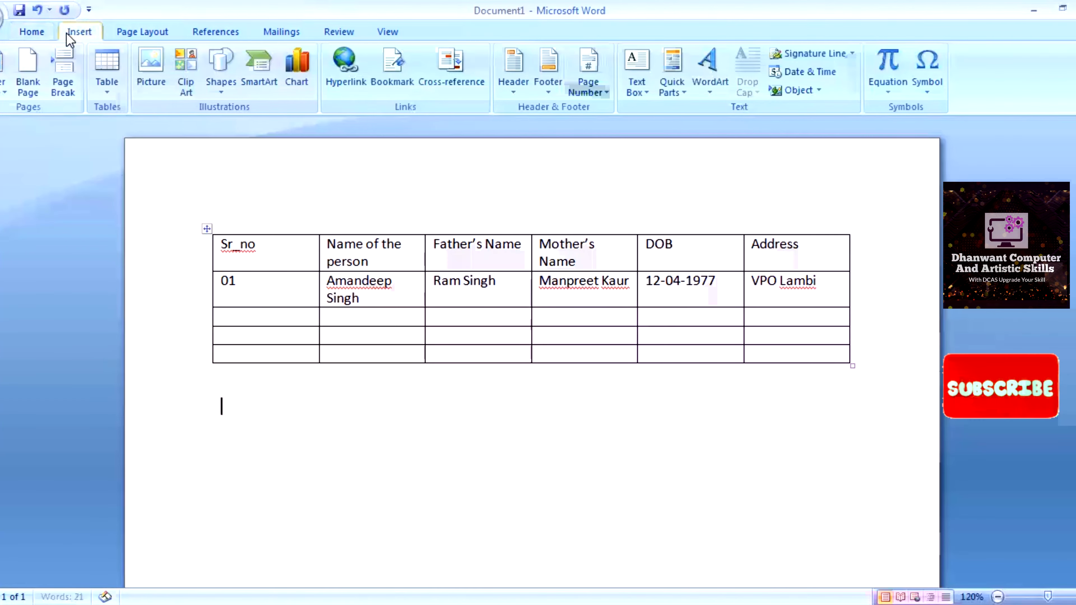
{"action": "left_click", "coordinate": [107, 84]}
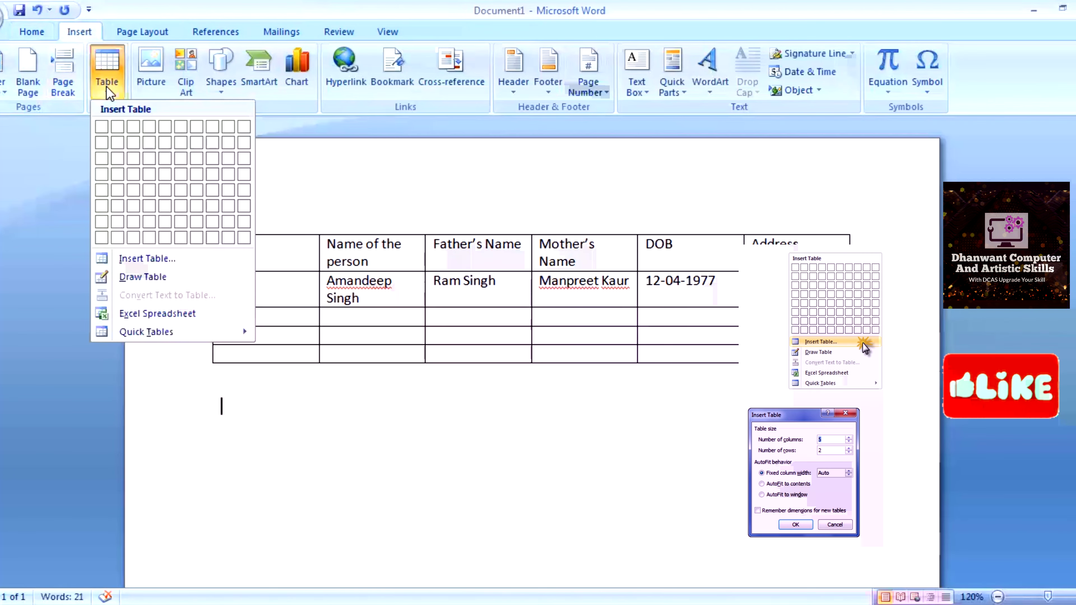
{"action": "left_click", "coordinate": [145, 262]}
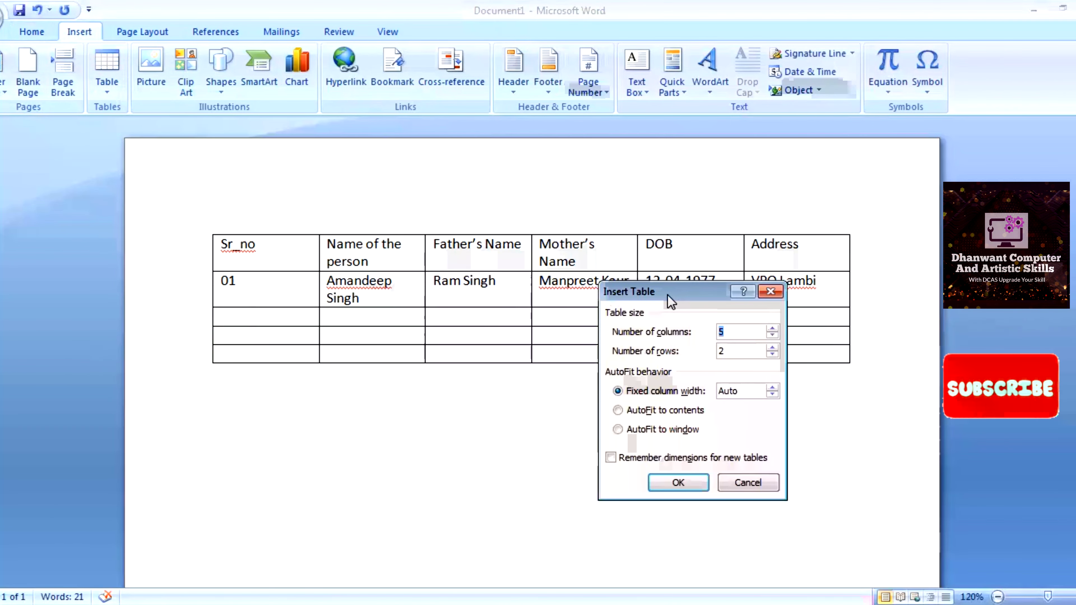
{"action": "left_click_drag", "start_coordinate": [667, 294], "coordinate": [497, 317]}
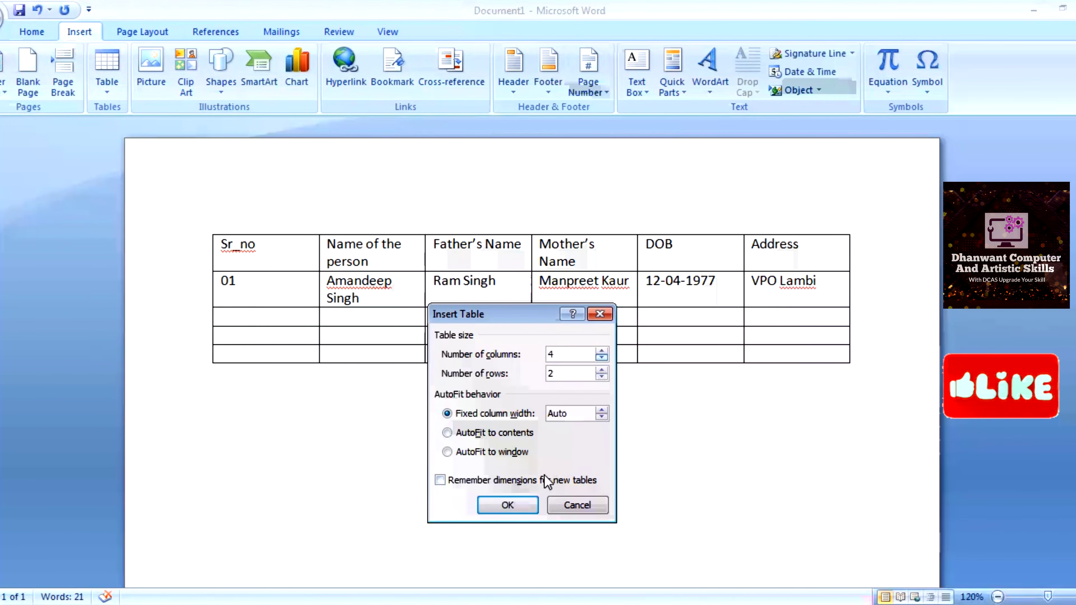
{"action": "left_click", "coordinate": [524, 509]}
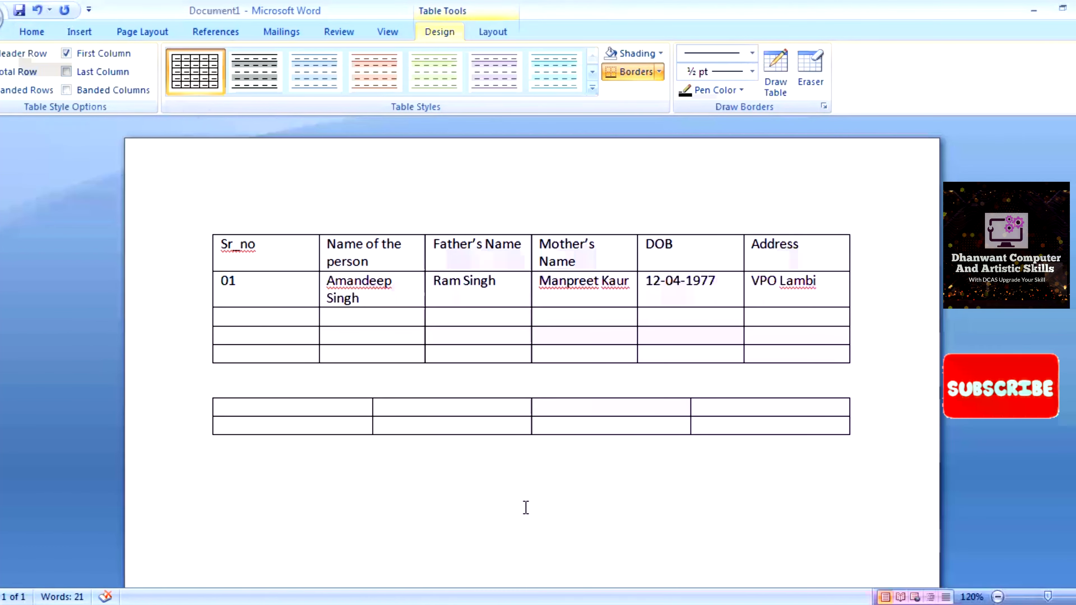
{"action": "key", "text": "Tab"}
{"action": "key", "text": "Tab"}
{"action": "key", "text": "Tab"}
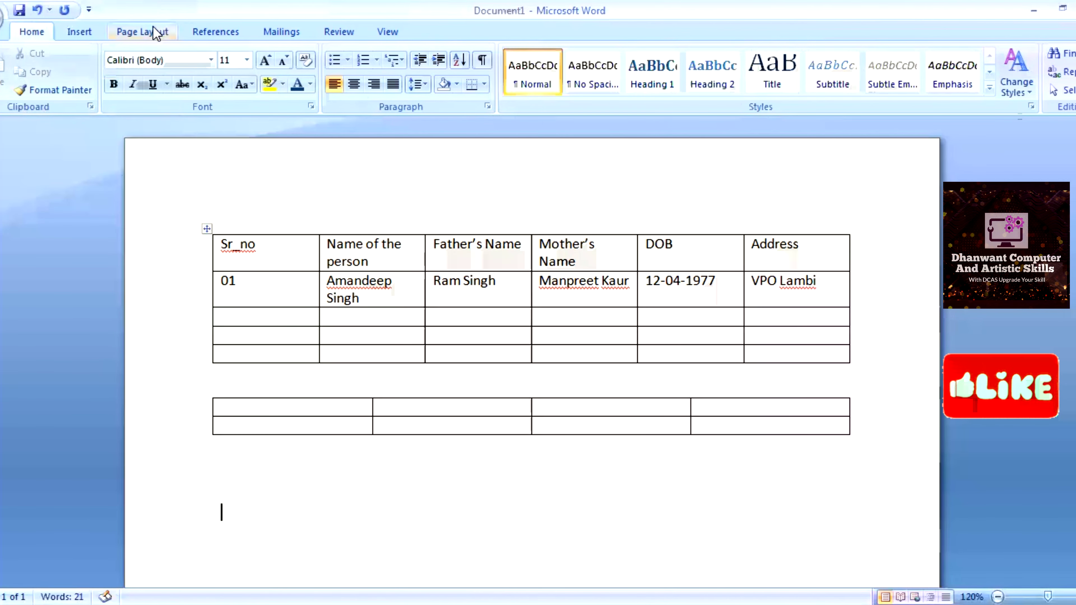
Step: Insert a 12-column, 6-row table via the Insert Table dialog spinners
{"action": "left_click", "coordinate": [79, 32]}
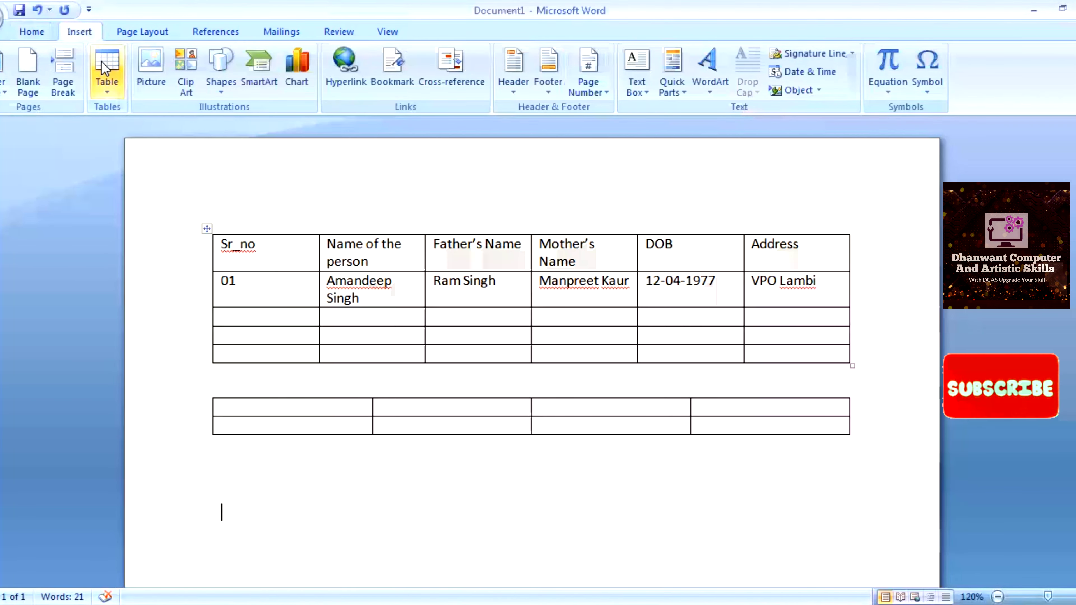
{"action": "left_click", "coordinate": [107, 70]}
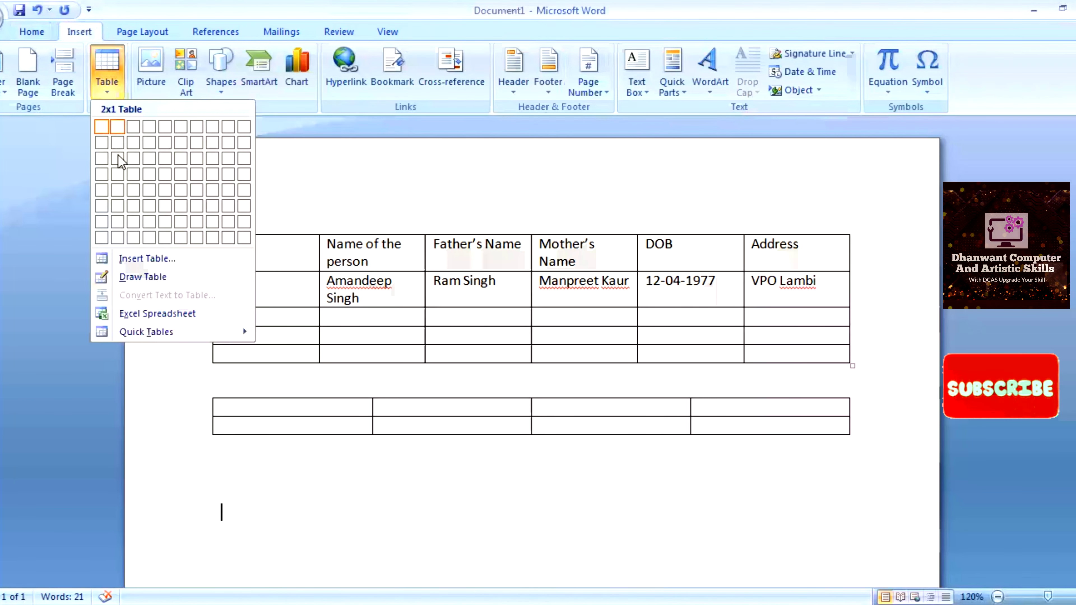
{"action": "left_click", "coordinate": [152, 260]}
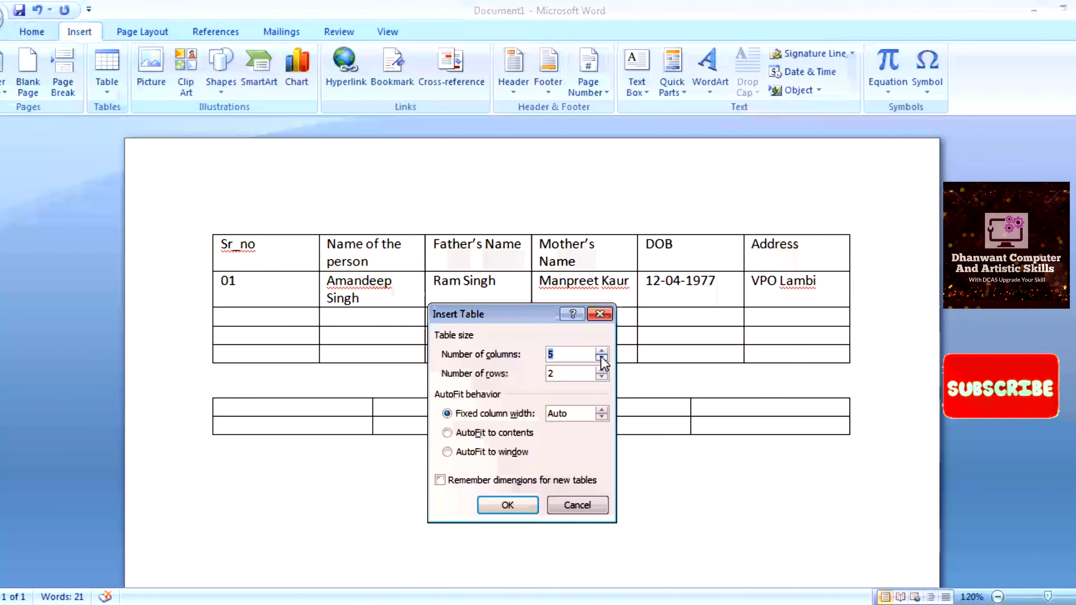
{"action": "left_click", "coordinate": [601, 356]}
{"action": "left_click", "coordinate": [601, 356]}
{"action": "left_click", "coordinate": [601, 356]}
{"action": "left_click", "coordinate": [601, 357]}
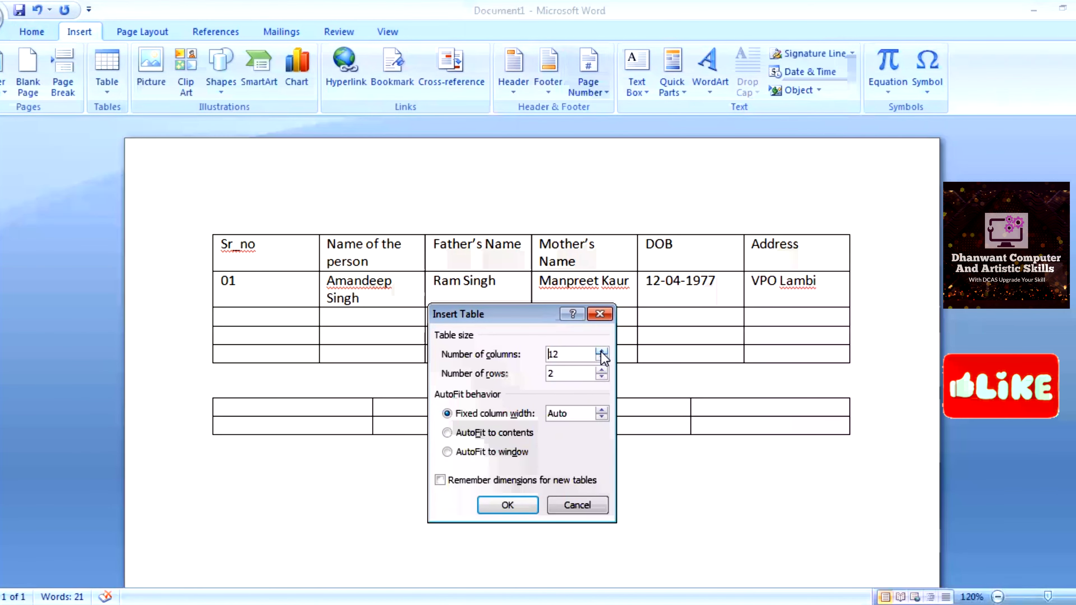
{"action": "left_click", "coordinate": [598, 370]}
{"action": "left_click", "coordinate": [600, 370]}
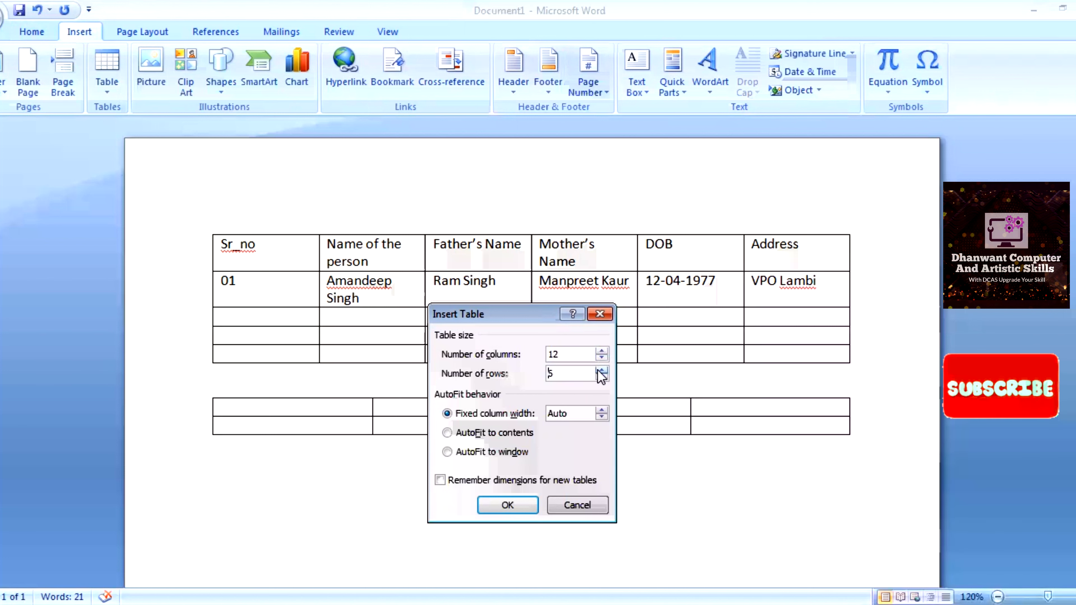
{"action": "left_click", "coordinate": [518, 501]}
Step: Place the cursor on the line below the new 12-column table
{"action": "scroll", "coordinate": [518, 487], "scroll_direction": "down", "scroll_amount": 3}
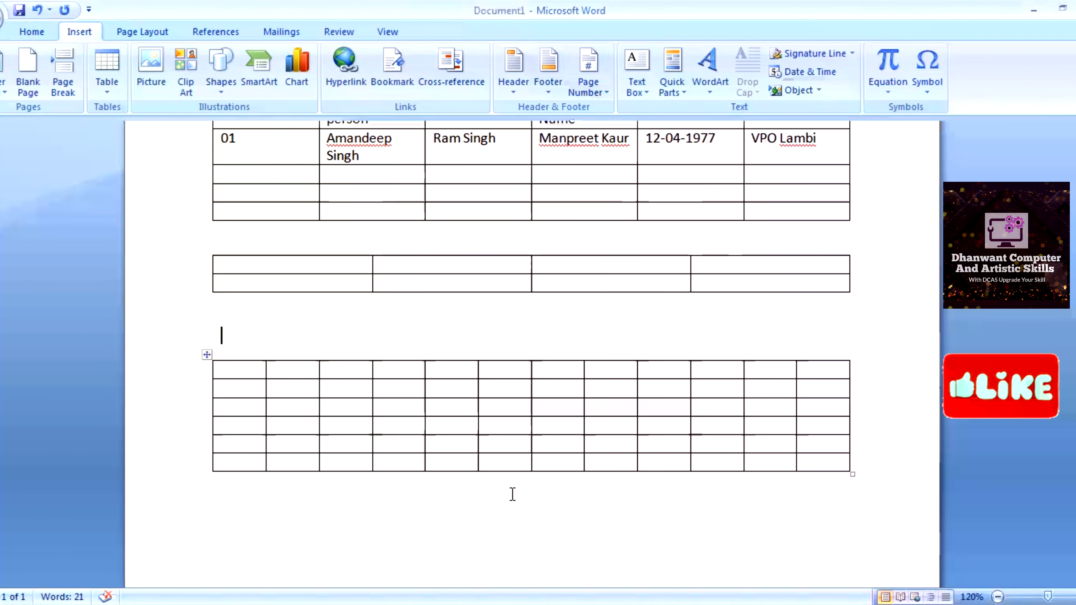
{"action": "left_click", "coordinate": [513, 494]}
{"action": "key", "text": "ctrl+e"}
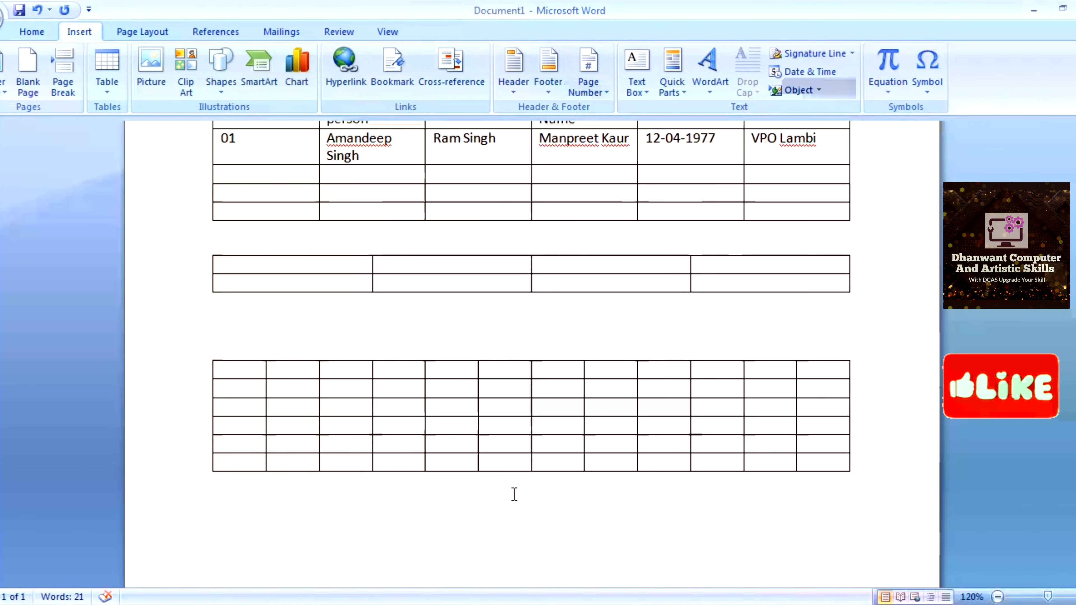